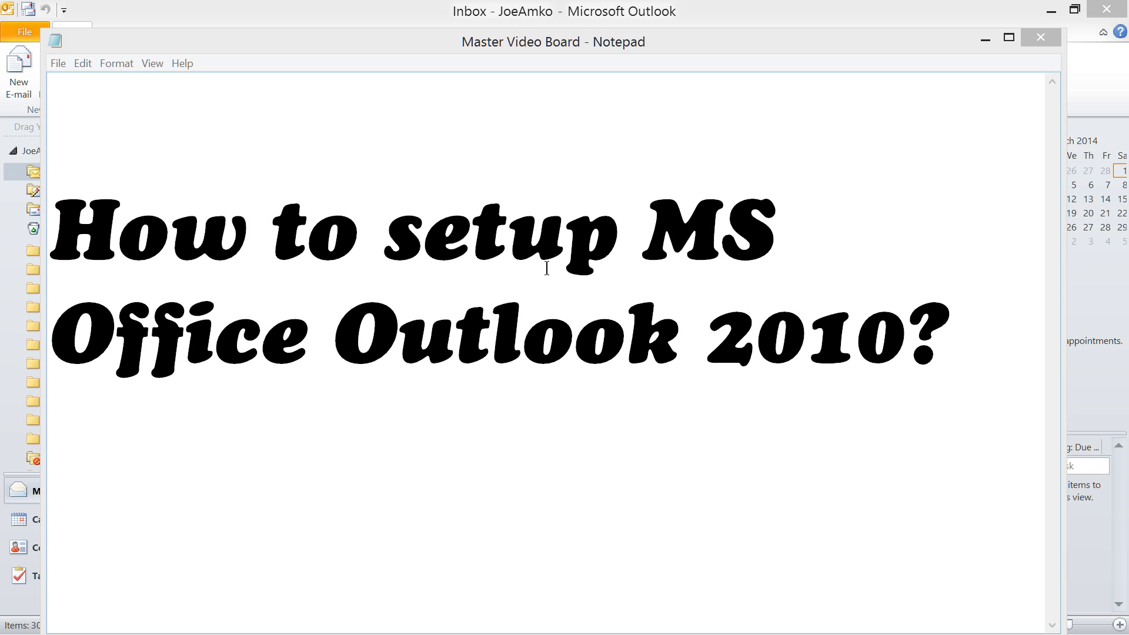
Replace the title text in the note with the incoming server, outgoing server and e-mail address details
drag(904, 353, 43, 159)
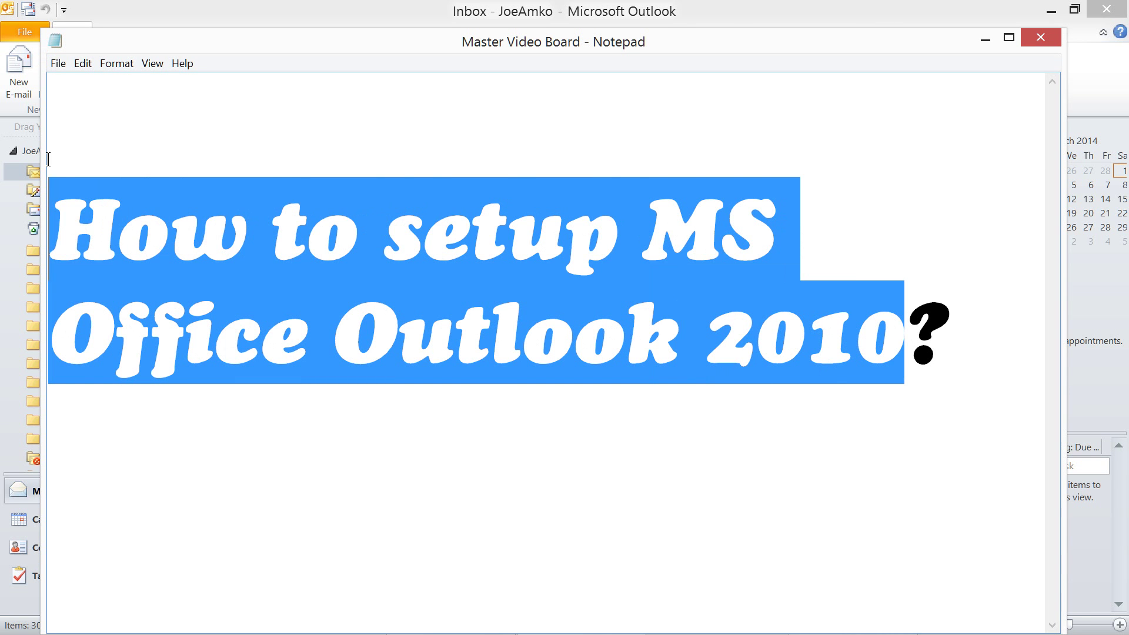
key(ctrl+v)
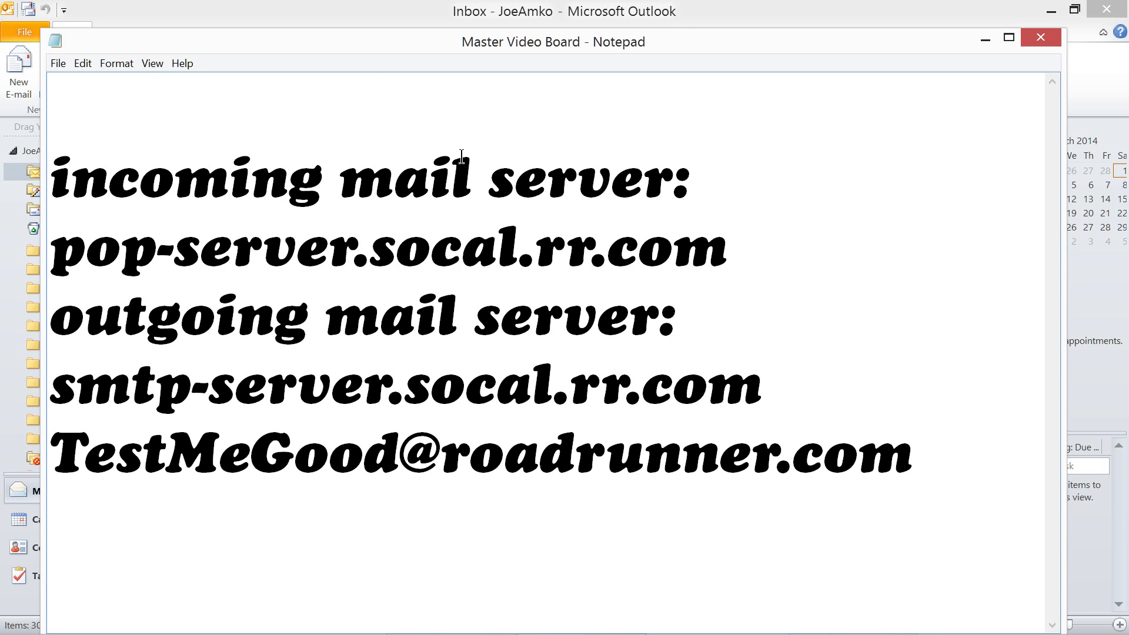
Review the incoming mail server, outgoing mail server and e-mail address lines in the note
drag(727, 246, 156, 246)
drag(92, 178, 36, 180)
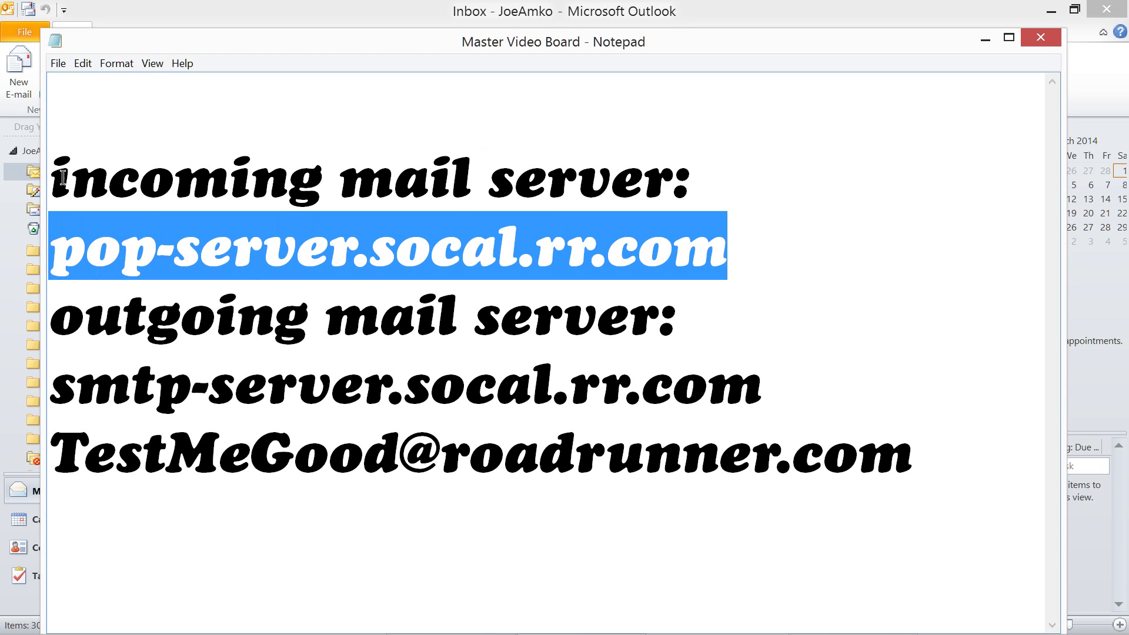
click(460, 217)
drag(512, 257, 271, 264)
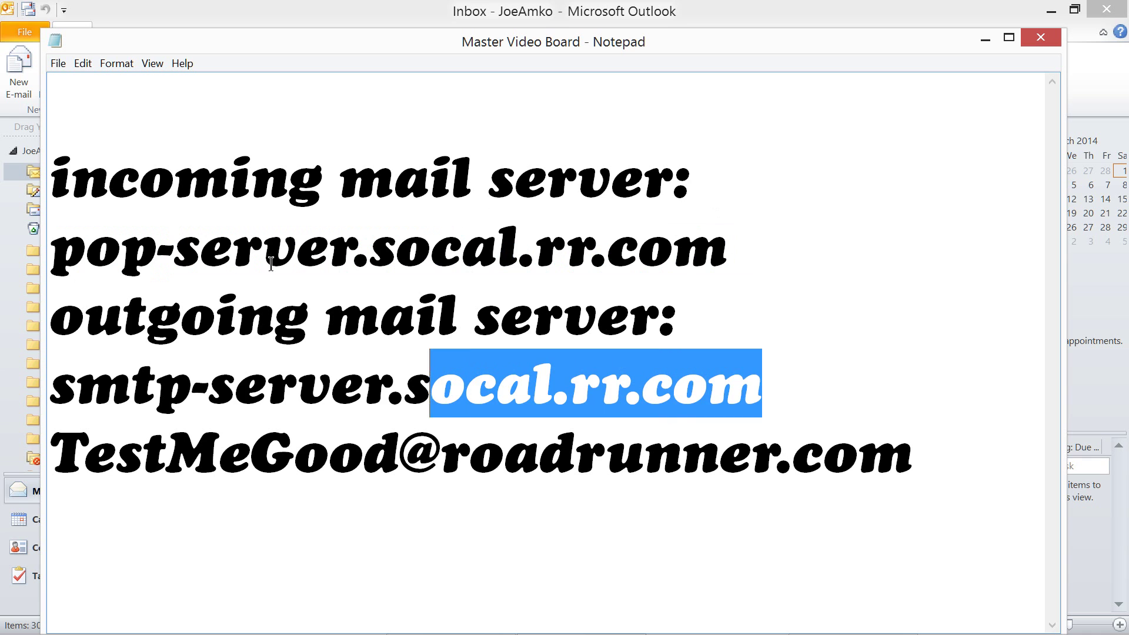
key(shift+Left)
key(shift+Left)
key(shift+Left)
key(shift+Left)
key(shift+Left)
key(shift+Left)
key(shift+Left)
key(shift+Left)
key(shift+Left)
key(shift+Left)
key(shift+Left)
key(shift+Left)
key(shift+Left)
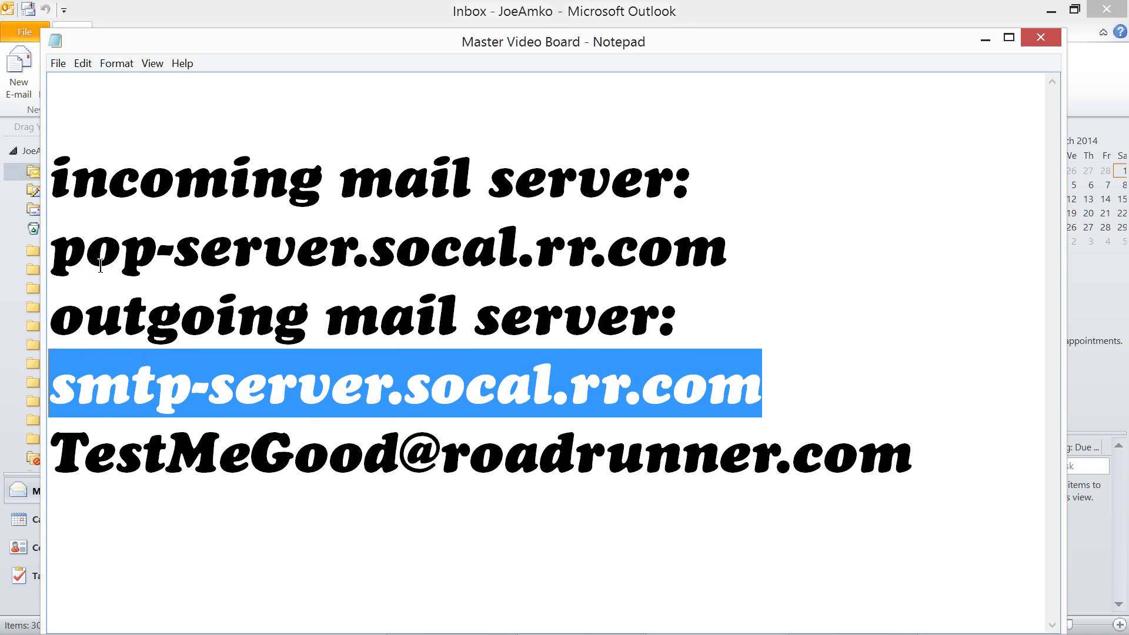
click(129, 262)
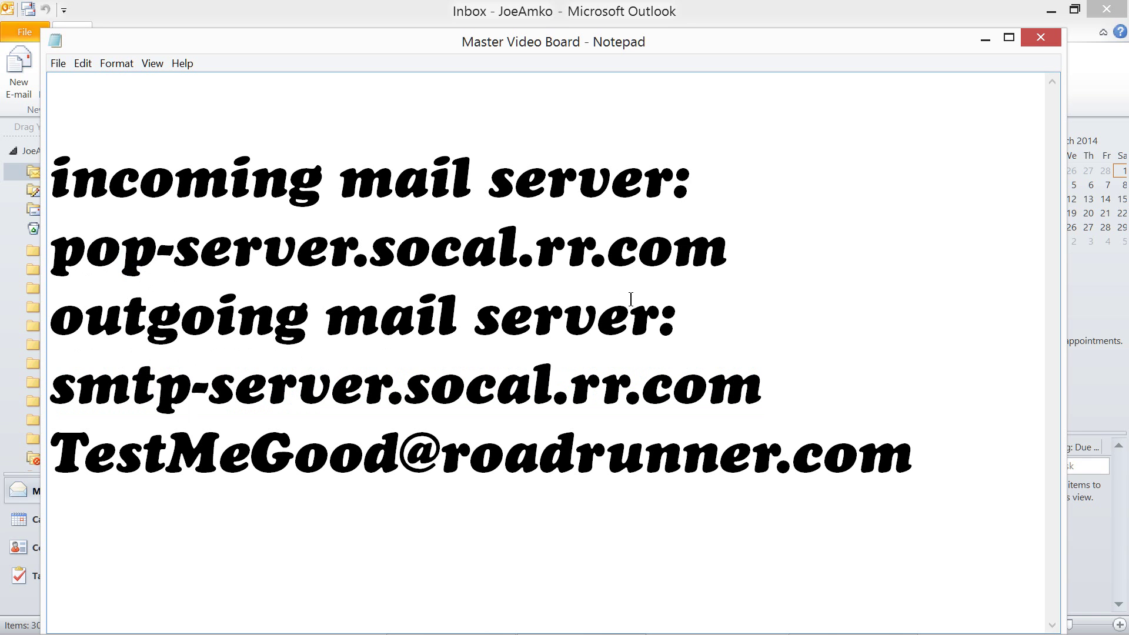
key(ctrl+End)
key(shift+Left)
key(shift+Left)
key(shift+Left)
key(shift+Left)
key(shift+Left)
key(shift+Left)
key(shift+Left)
key(shift+Left)
key(shift+Left)
key(shift+Left)
key(shift+Left)
key(shift+Left)
key(shift+Left)
key(shift+Left)
key(shift+Left)
key(shift+Left)
key(shift+Left)
key(shift+Left)
key(shift+Left)
key(shift+Left)
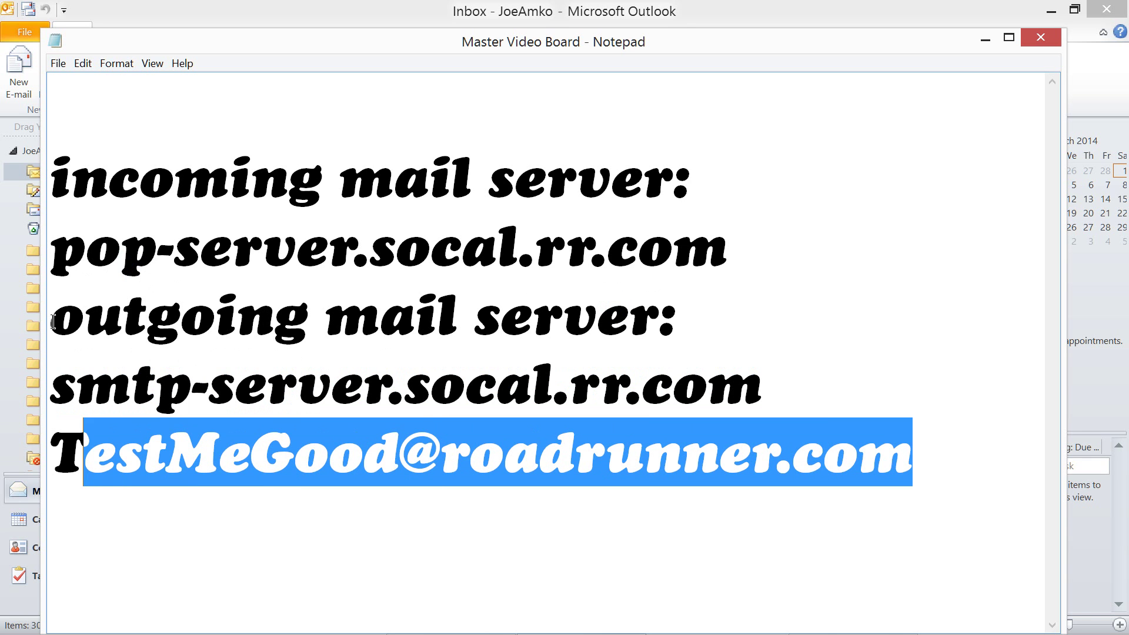
key(shift+Left)
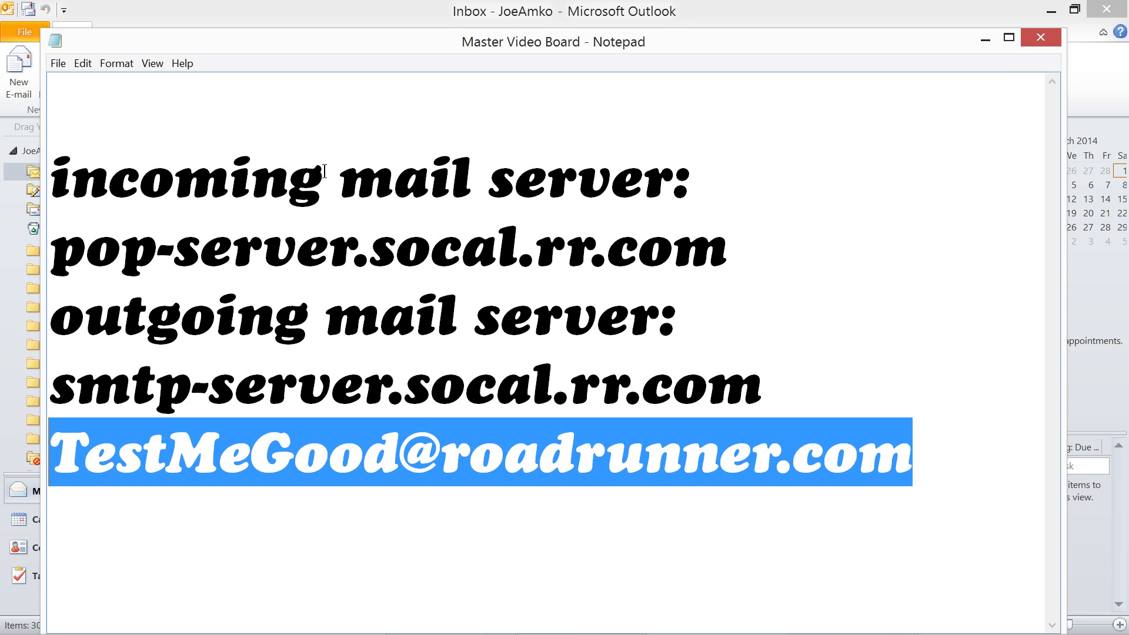
Switch to the Outlook inbox window and keep it maximized
key(alt+Tab)
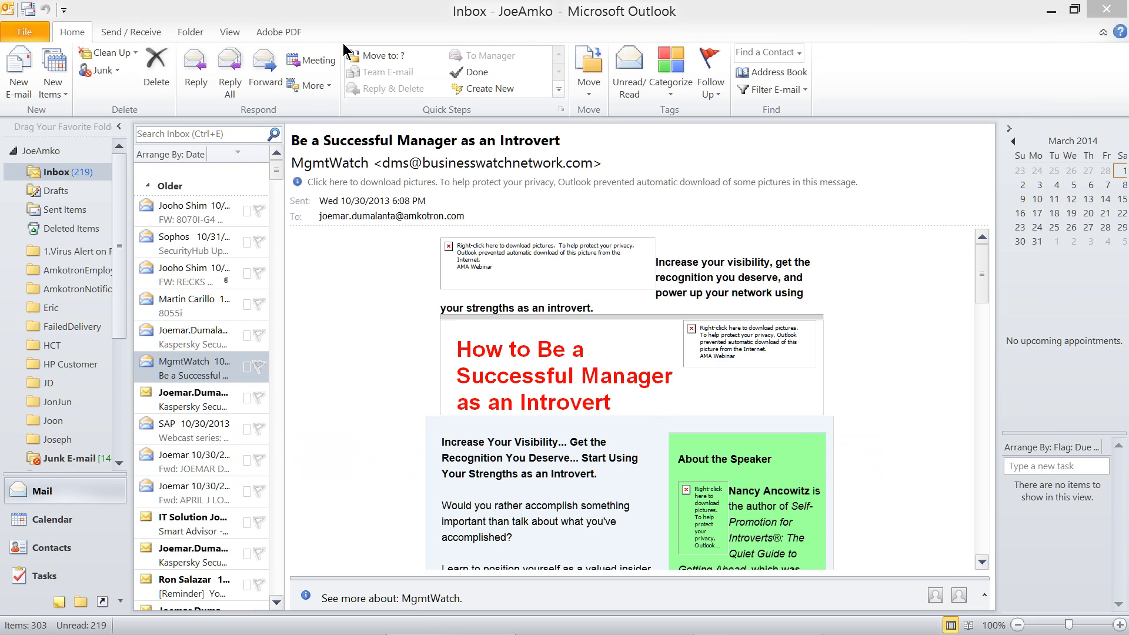
double_click(322, 22)
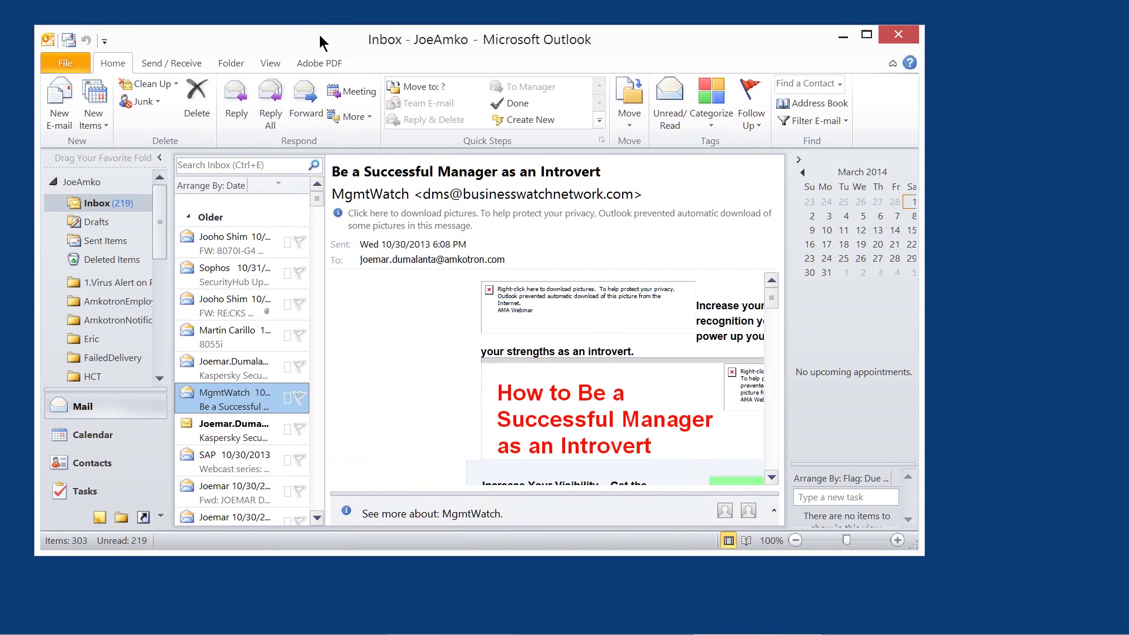
double_click(321, 36)
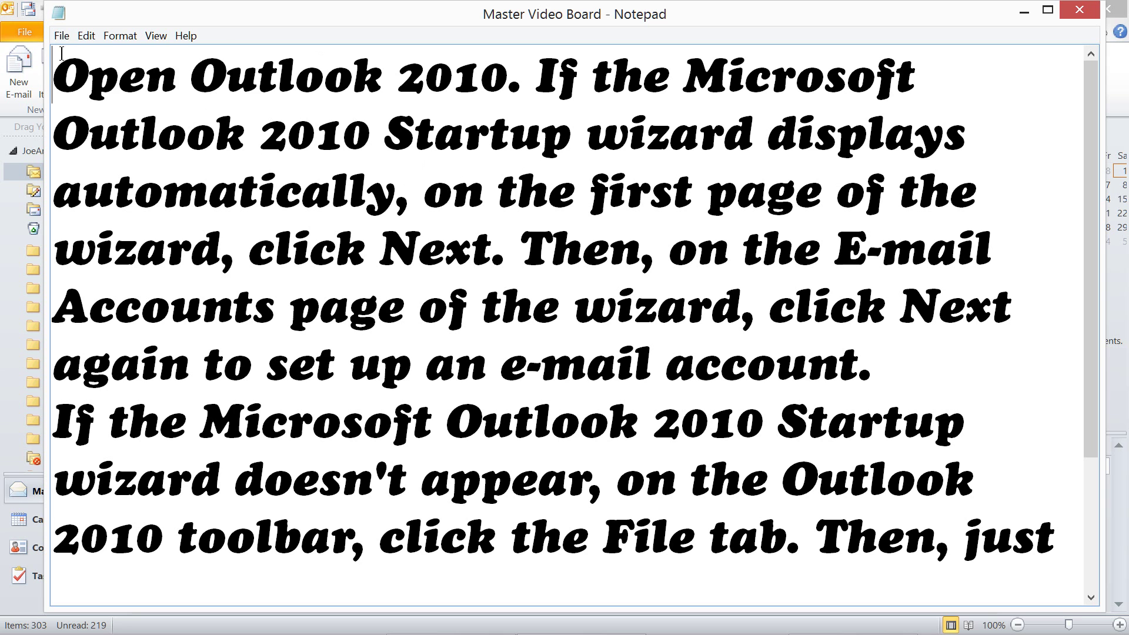
Read the note's instructions for starting e-mail account setup with or without the Outlook 2010 Startup wizard
drag(86, 59, 610, 50)
drag(87, 132, 981, 132)
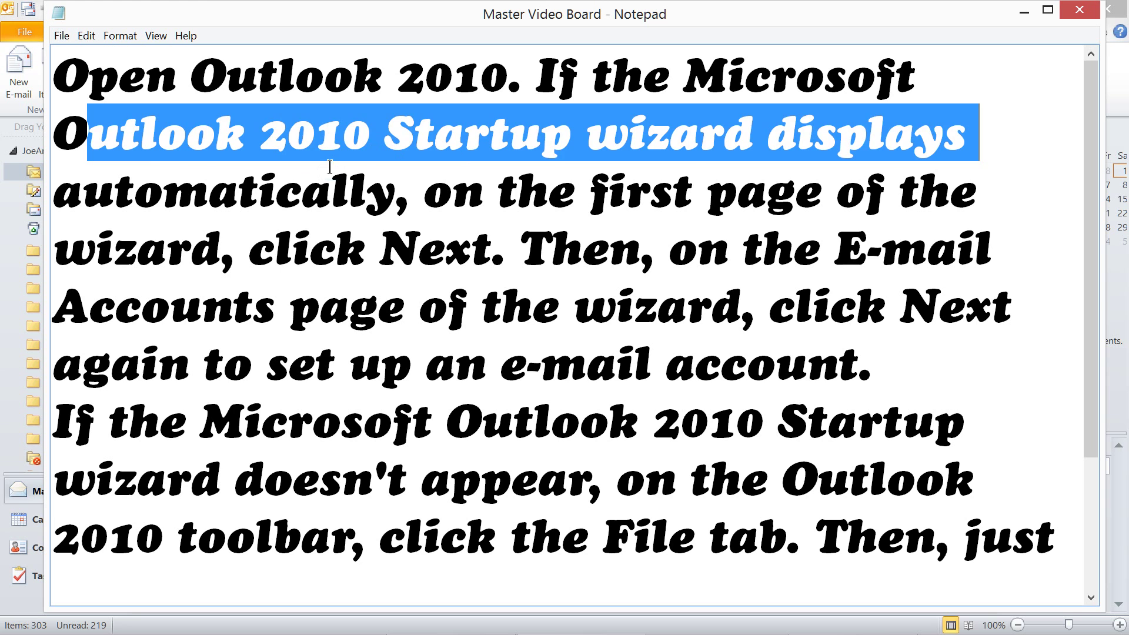
drag(491, 246, 273, 247)
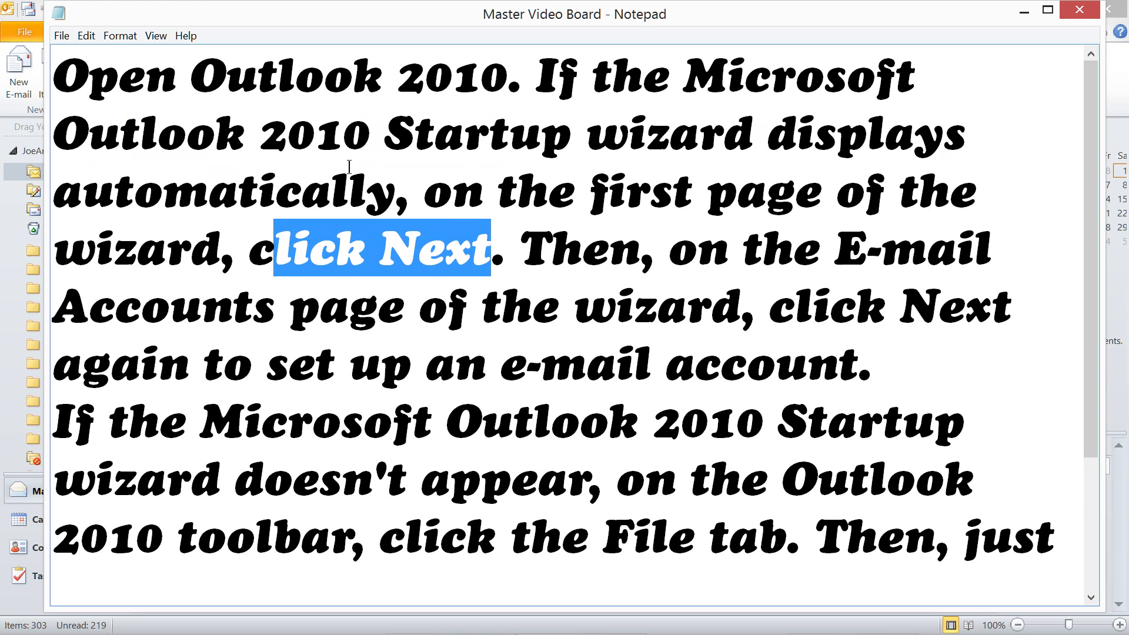
drag(521, 249, 611, 253)
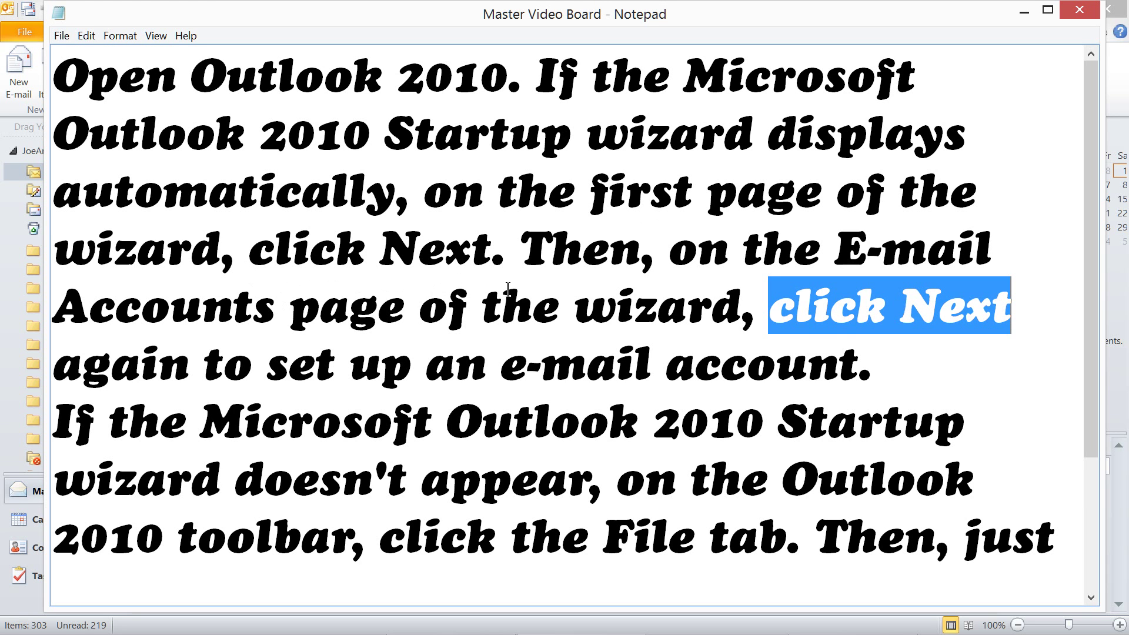
drag(781, 419, 964, 425)
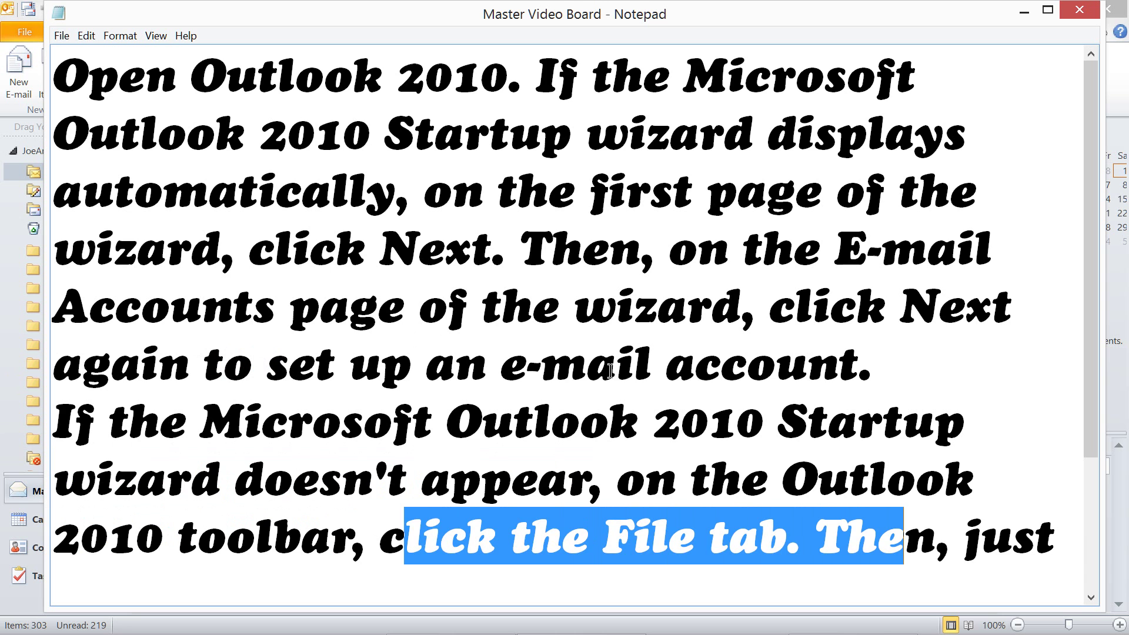
scroll(734, 297, down, 2)
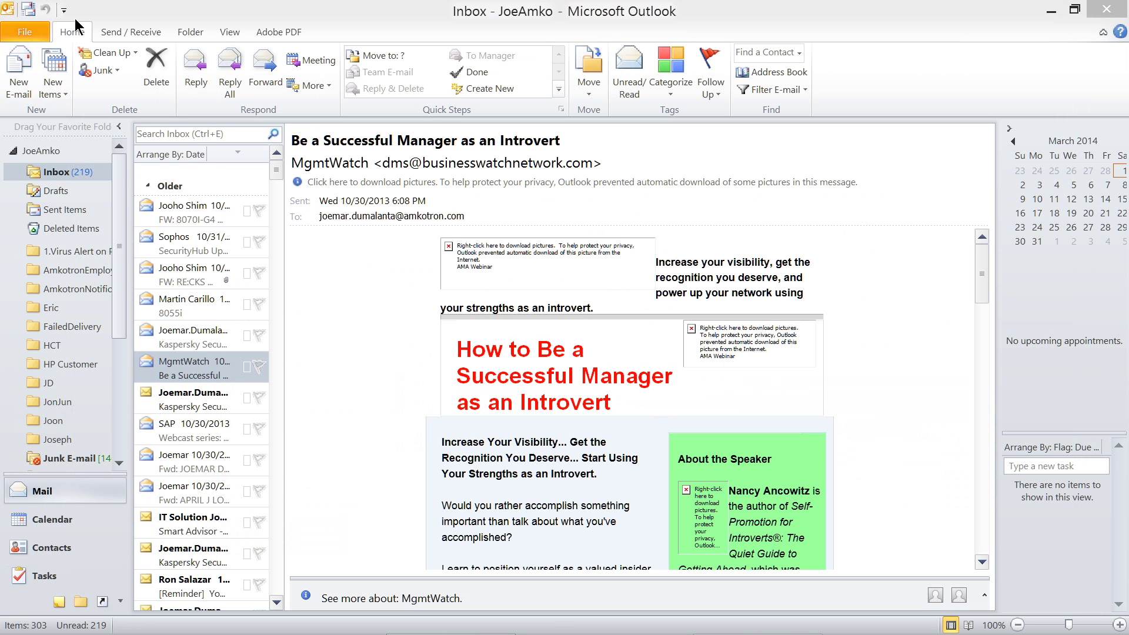
mouse_move(265, 15)
mouse_down()
mouse_move(264, 73)
mouse_move(265, 27)
mouse_up()
double_click(265, 27)
double_click(266, 25)
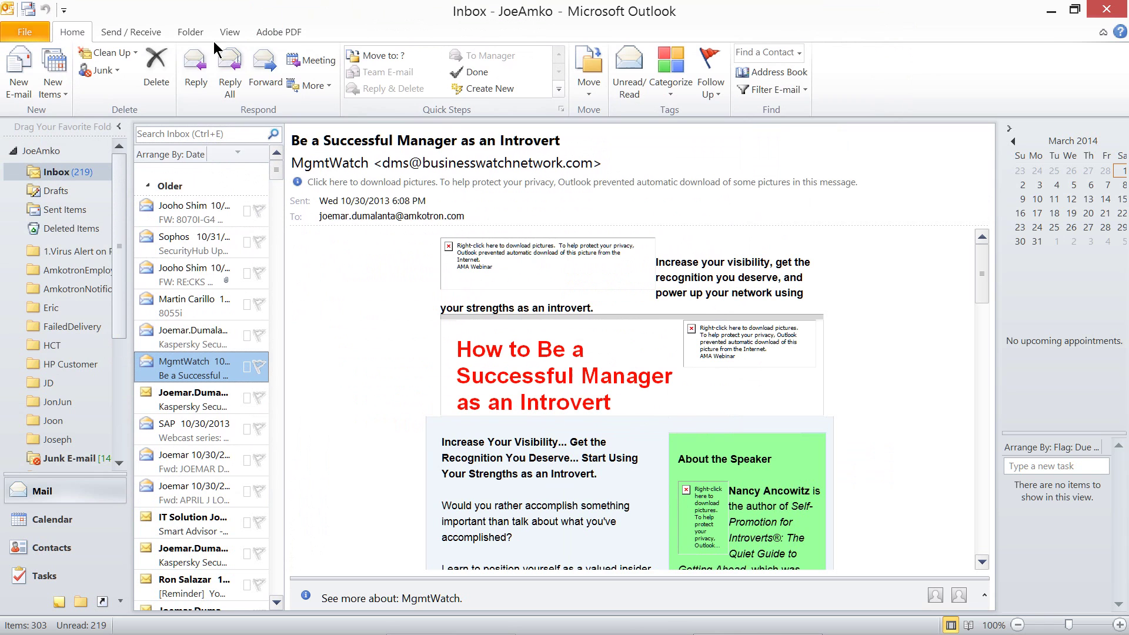
scroll(82, 31, down, 1)
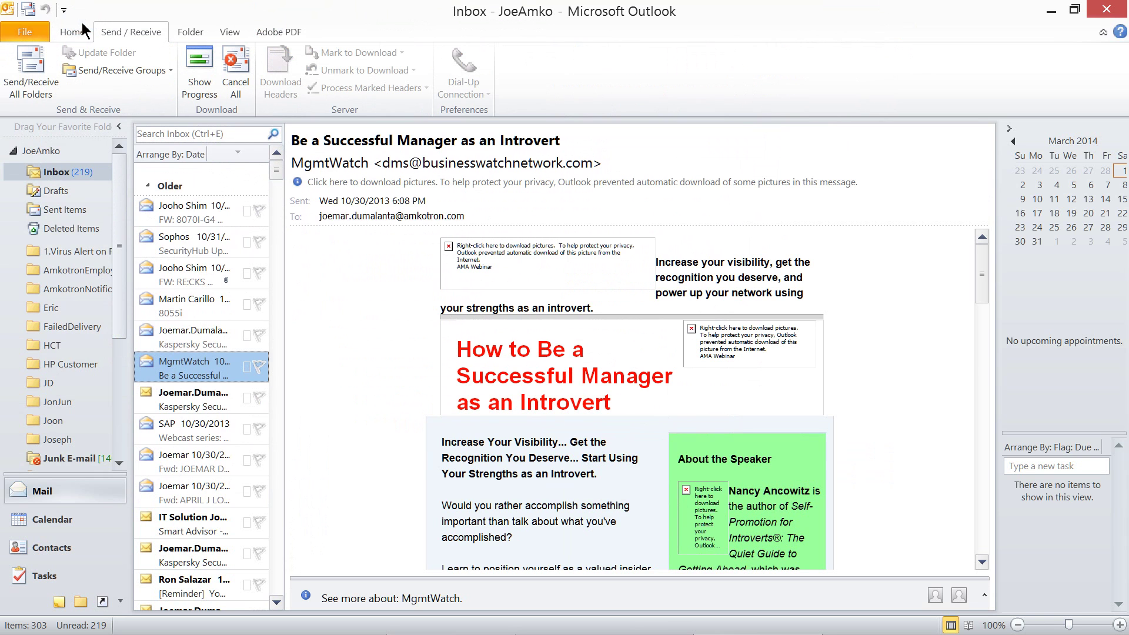
Open Outlook's Account Settings, look at the data files, and return to the list of e-mail accounts
click(52, 28)
click(17, 29)
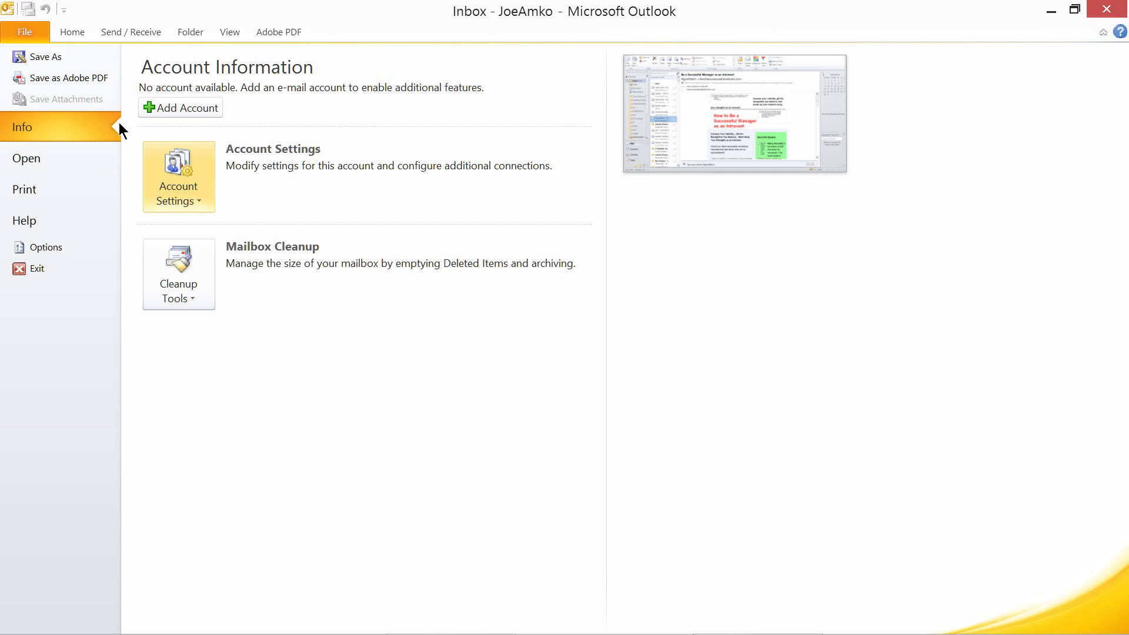
click(178, 184)
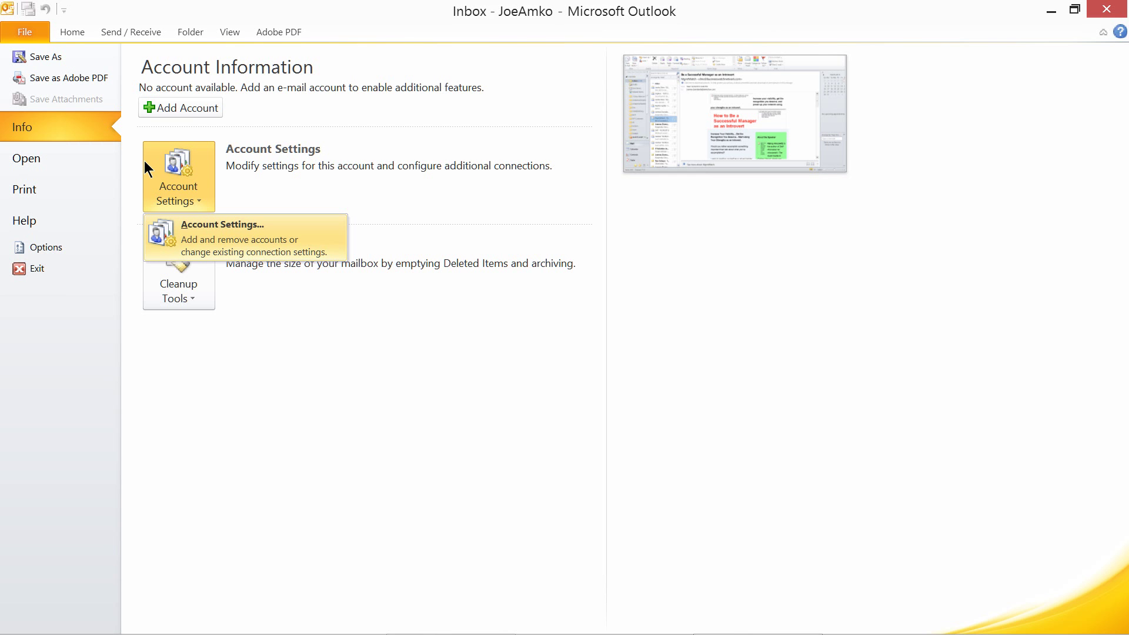
key(Return)
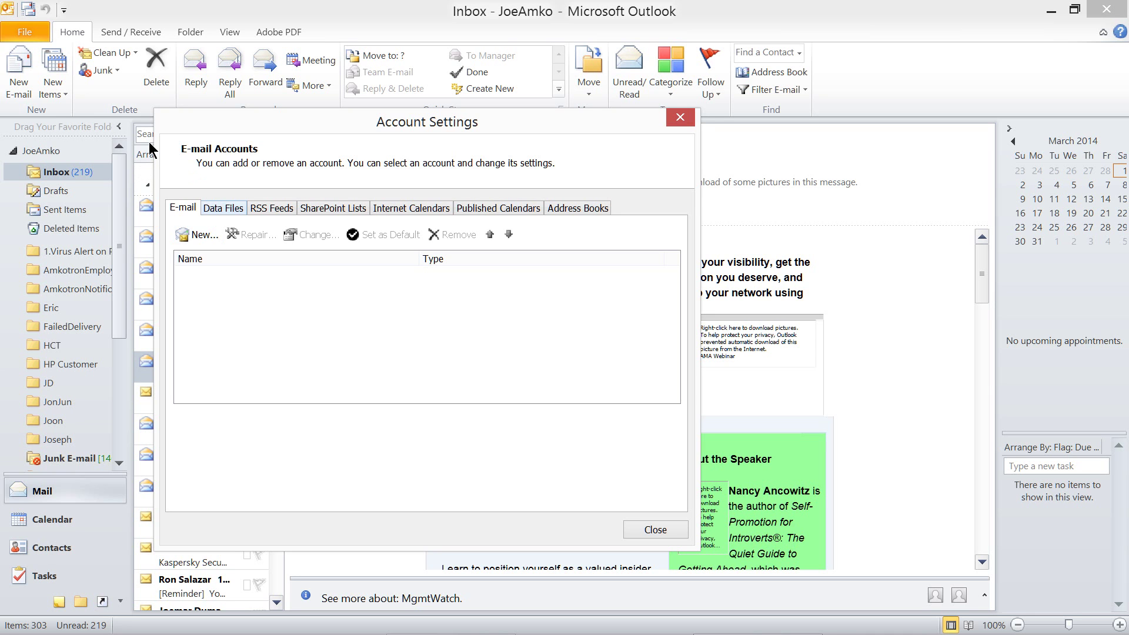
key(ctrl+Tab)
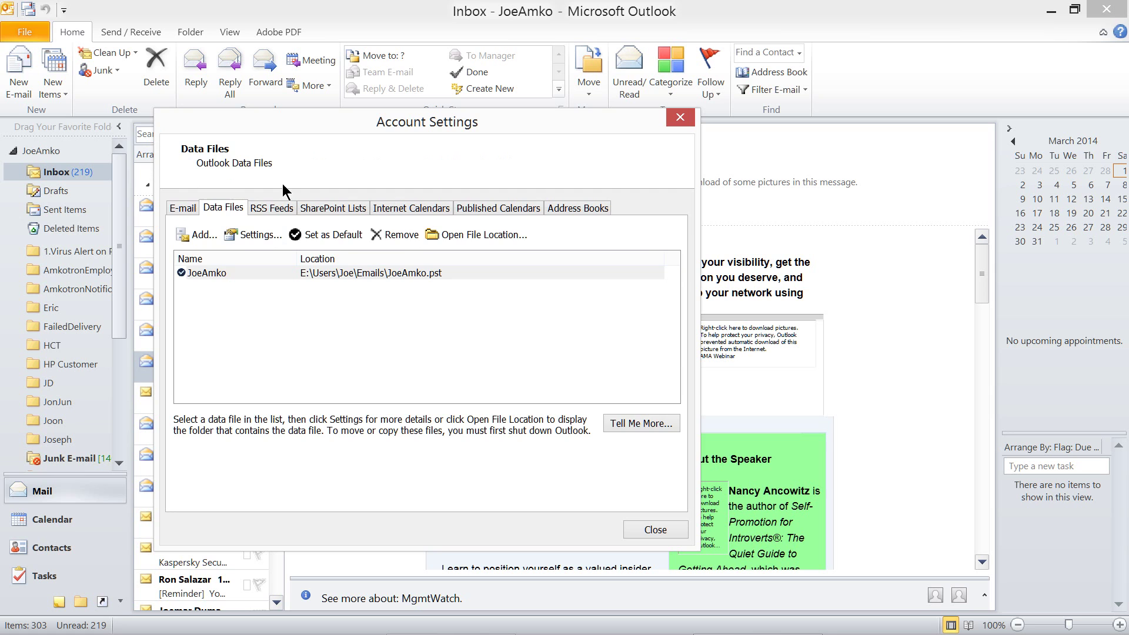
key(ctrl+shift+Tab)
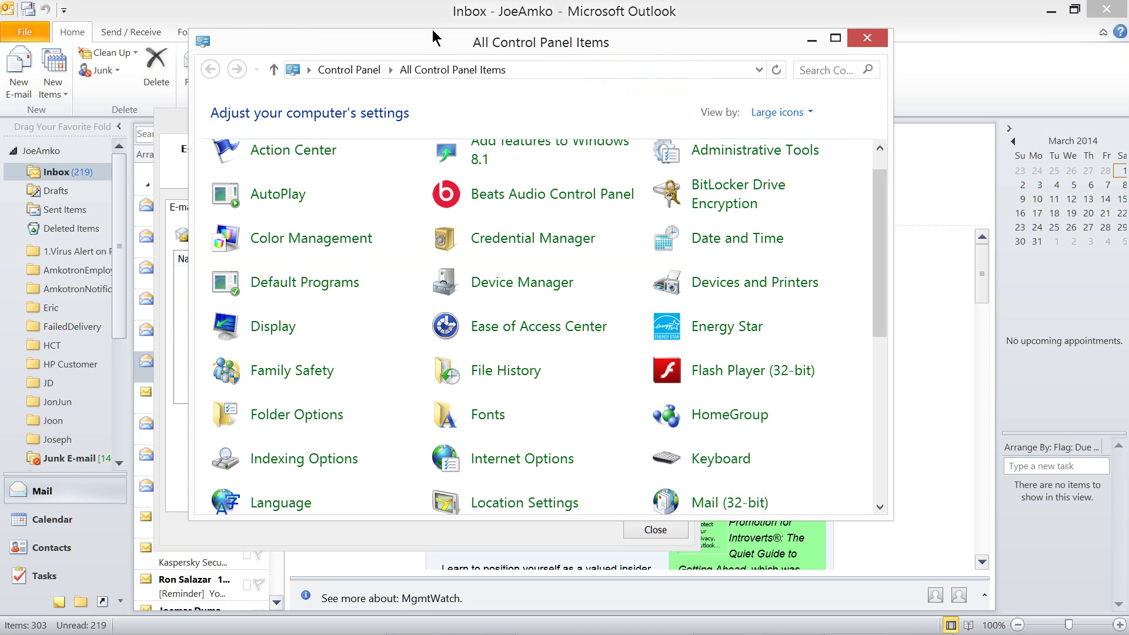
Open the e-mail account settings from the Control Panel's Mail (32-bit) setup
drag(432, 31, 410, 32)
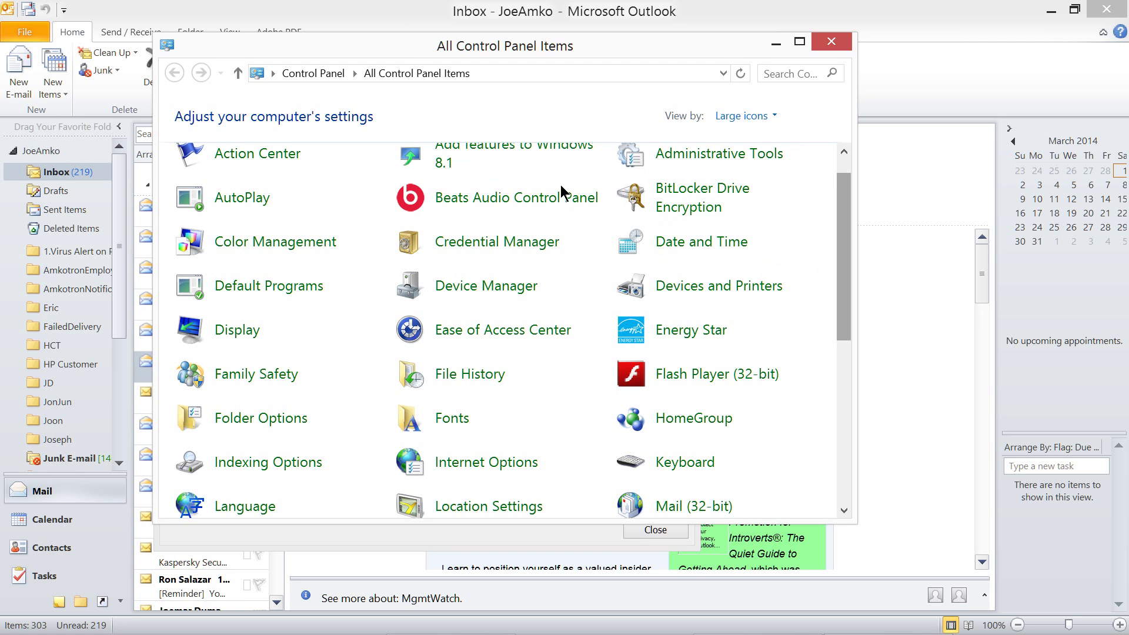
scroll(559, 194, down, 2)
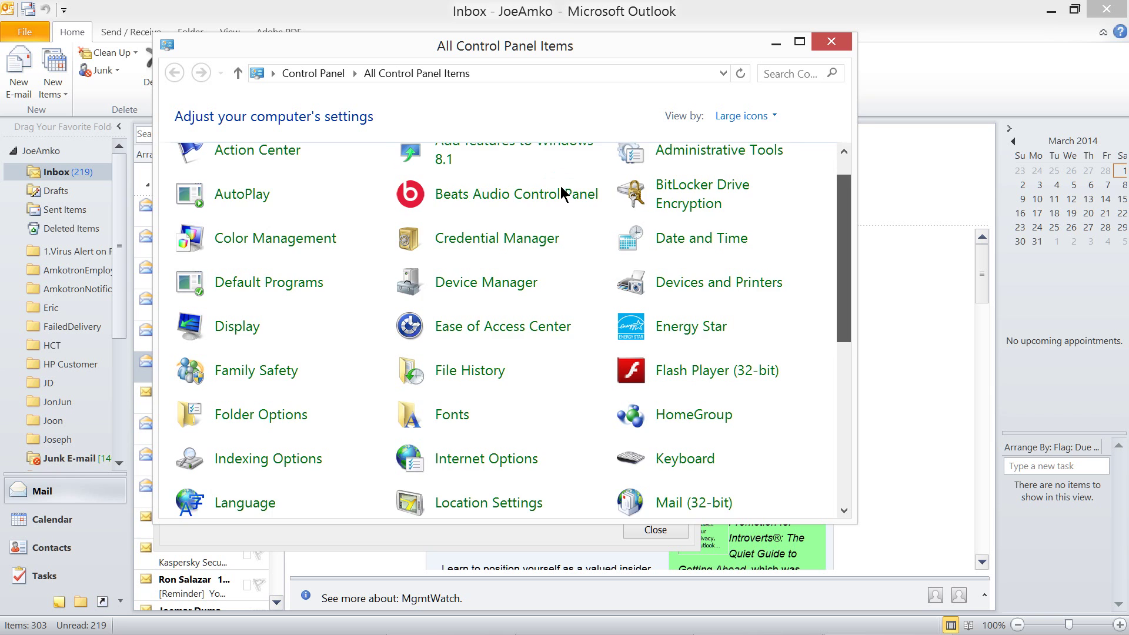
scroll(559, 210, up, 1)
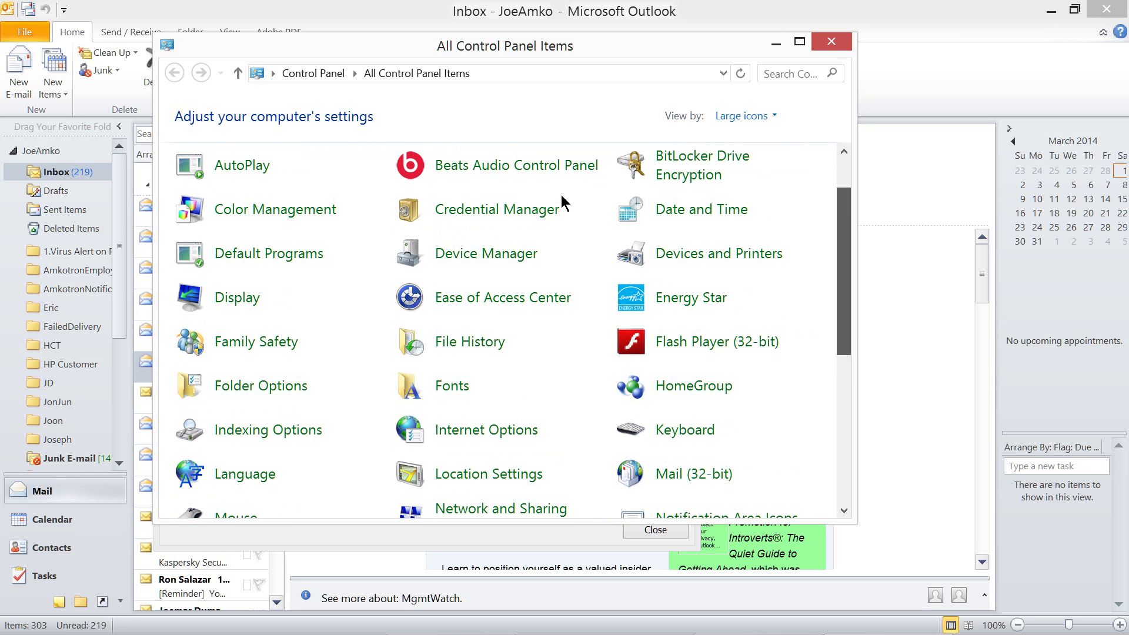
scroll(561, 199, down, 2)
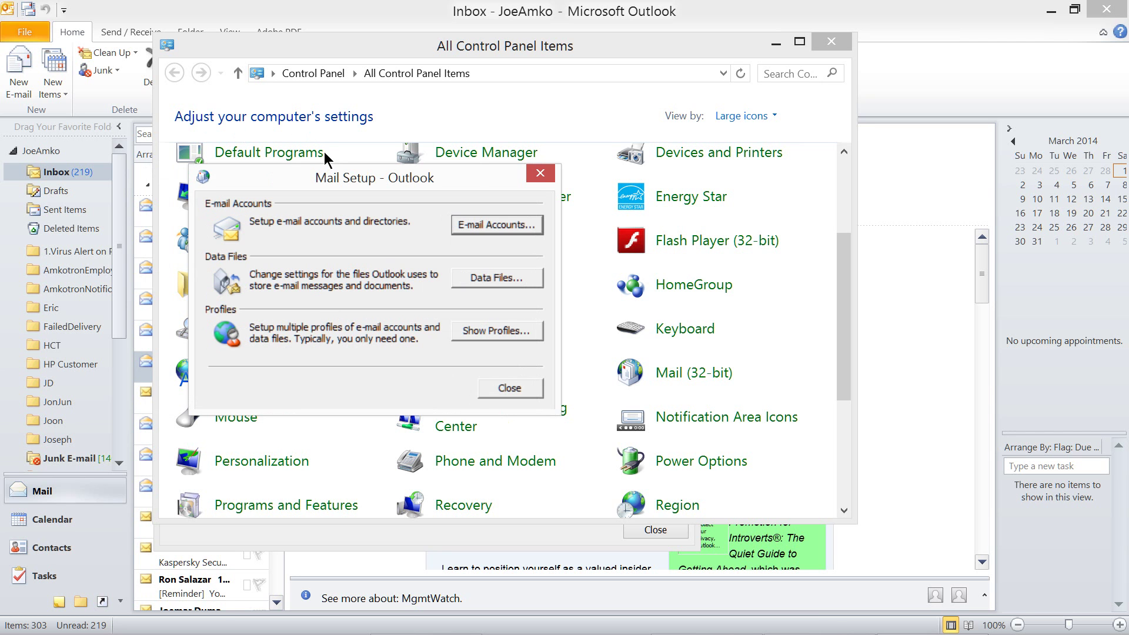
click(487, 228)
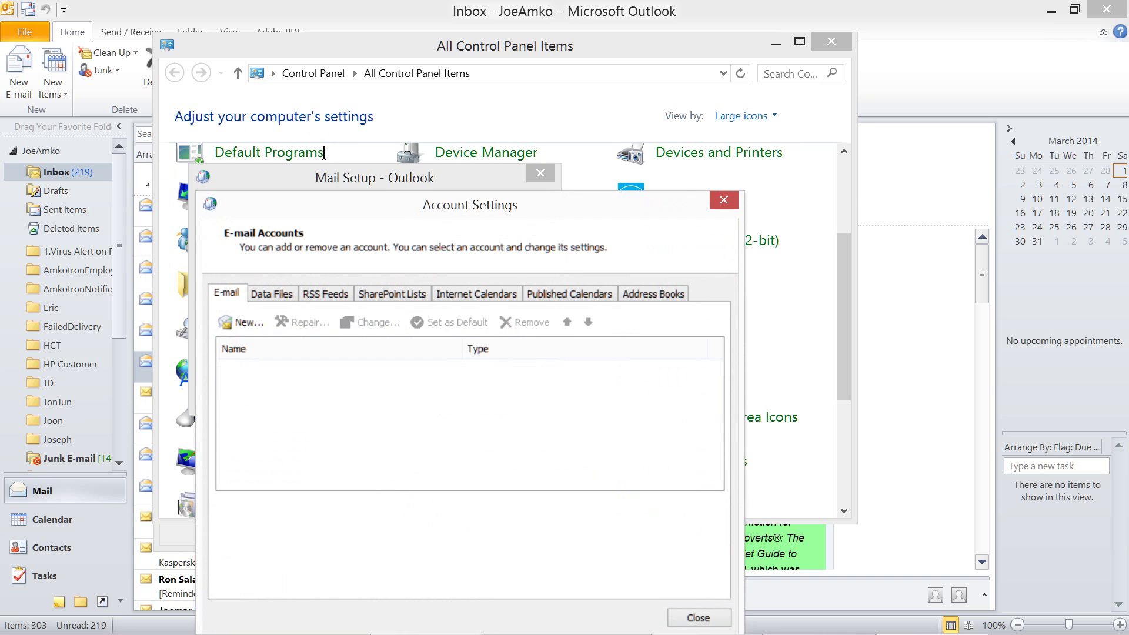
drag(504, 199, 517, 141)
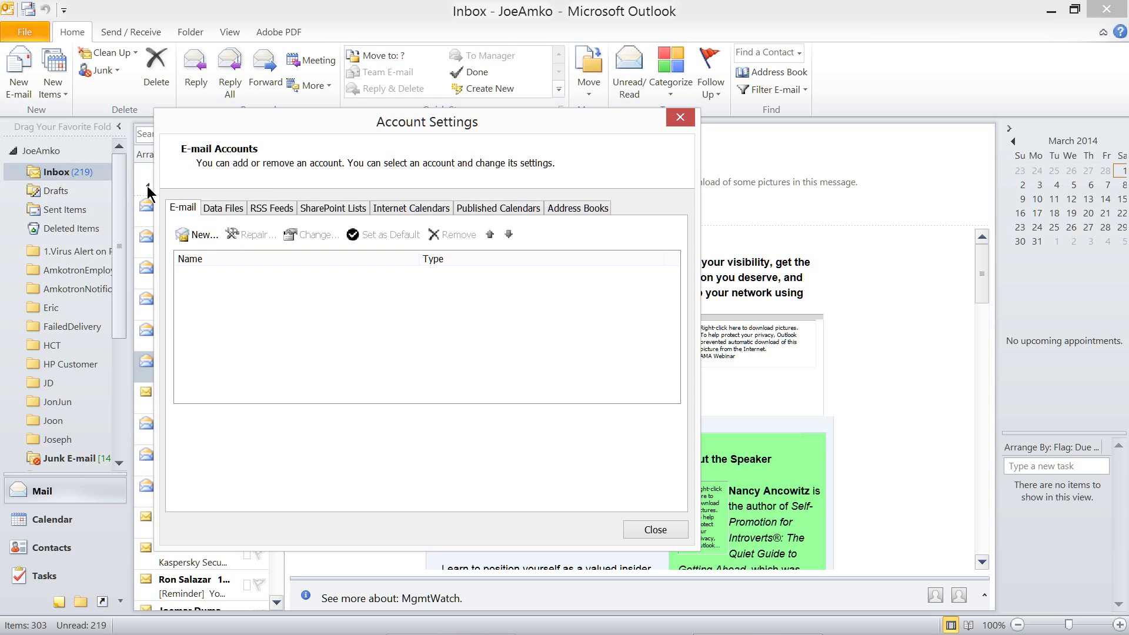
Start adding a new account with manually configured server settings and the Internet E-mail service
key(Return)
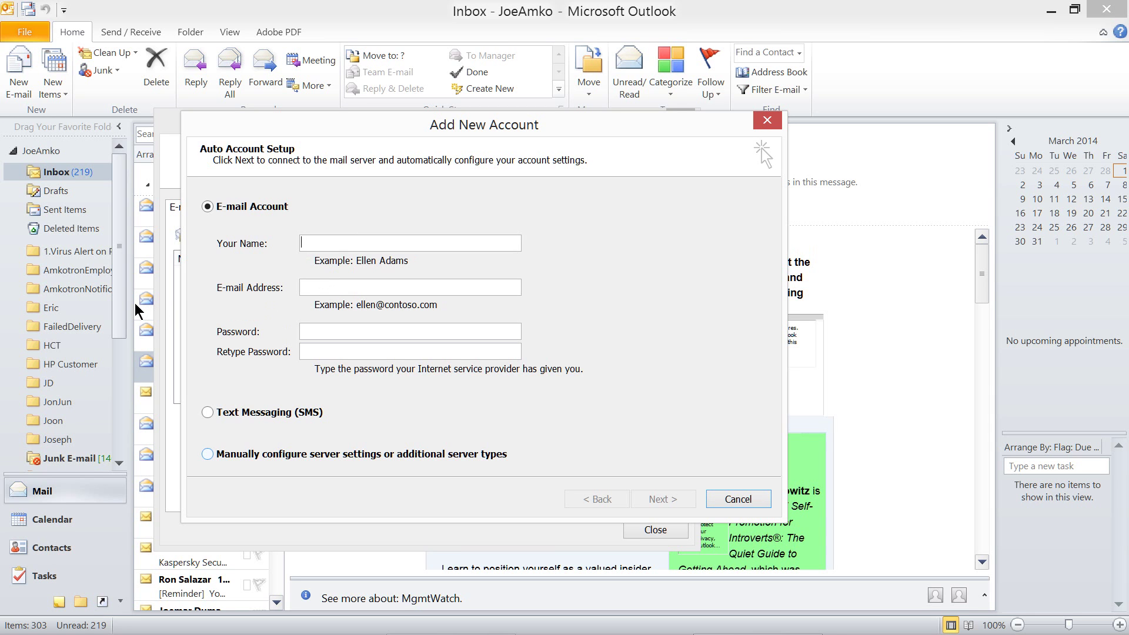
key(alt+m)
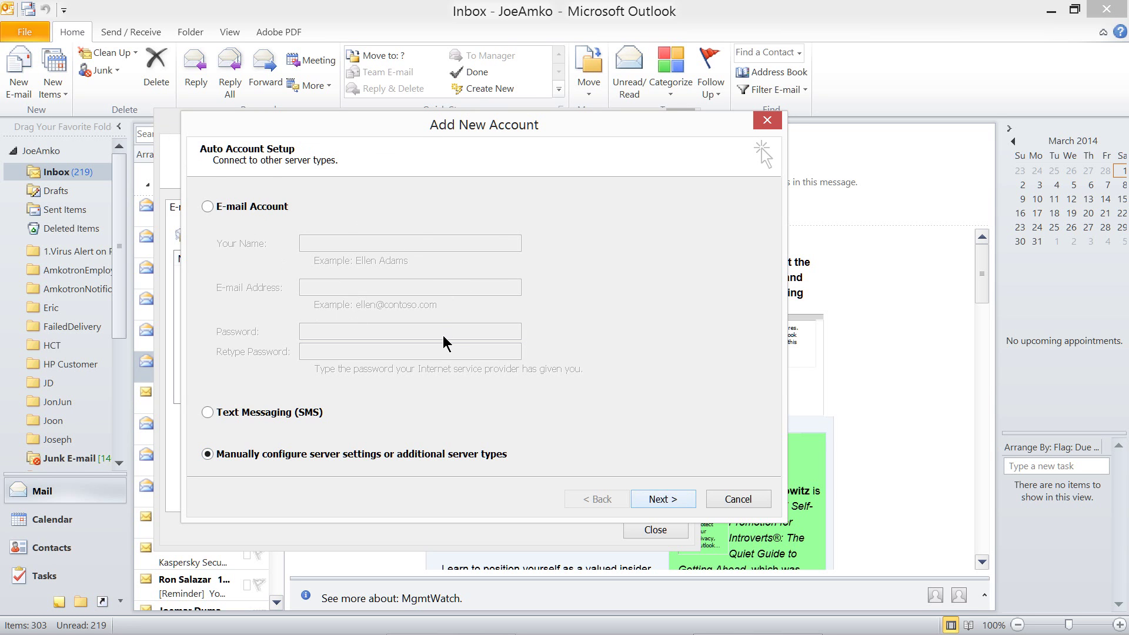
key(Return)
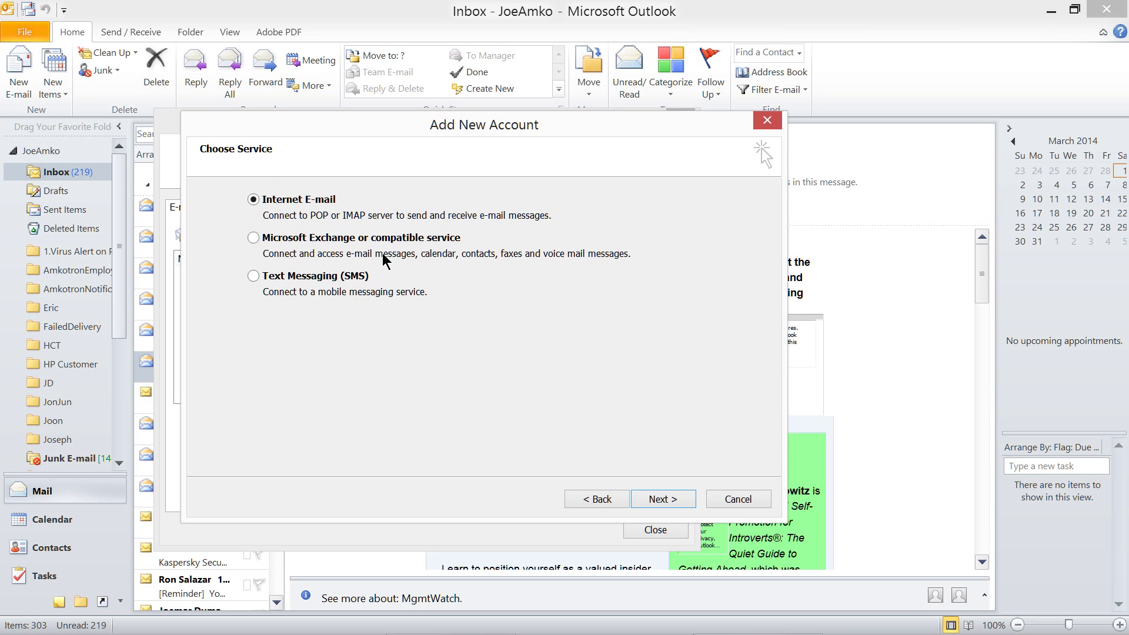
key(Return)
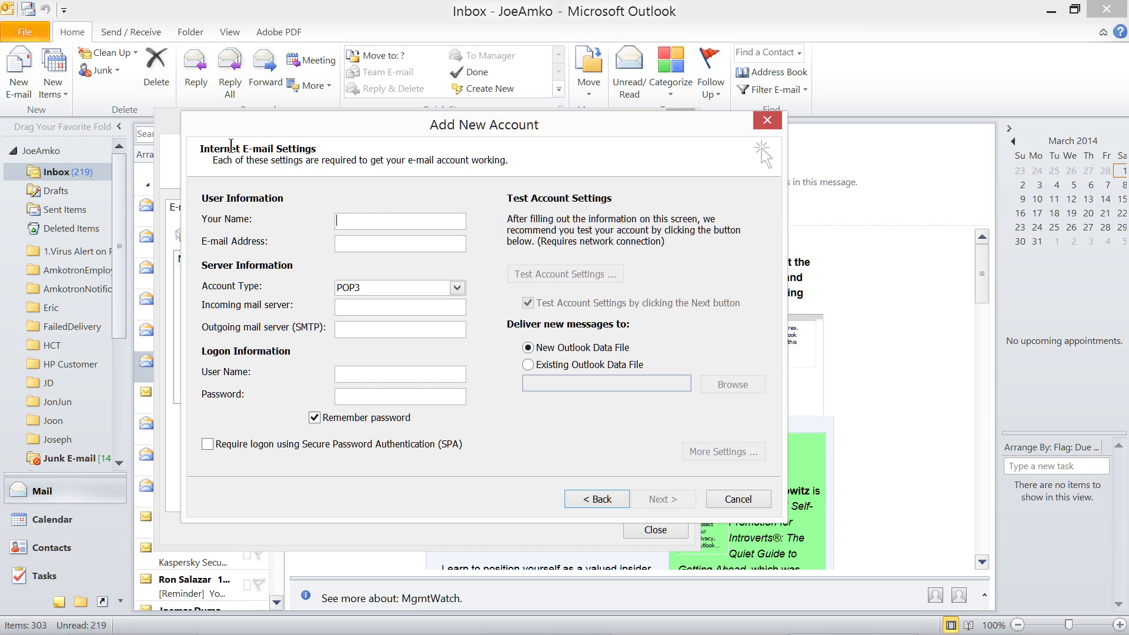
Fill in the account holder's name and e-mail address in the user information
text(Me Test)
key(Tab)
key(ctrl+v)
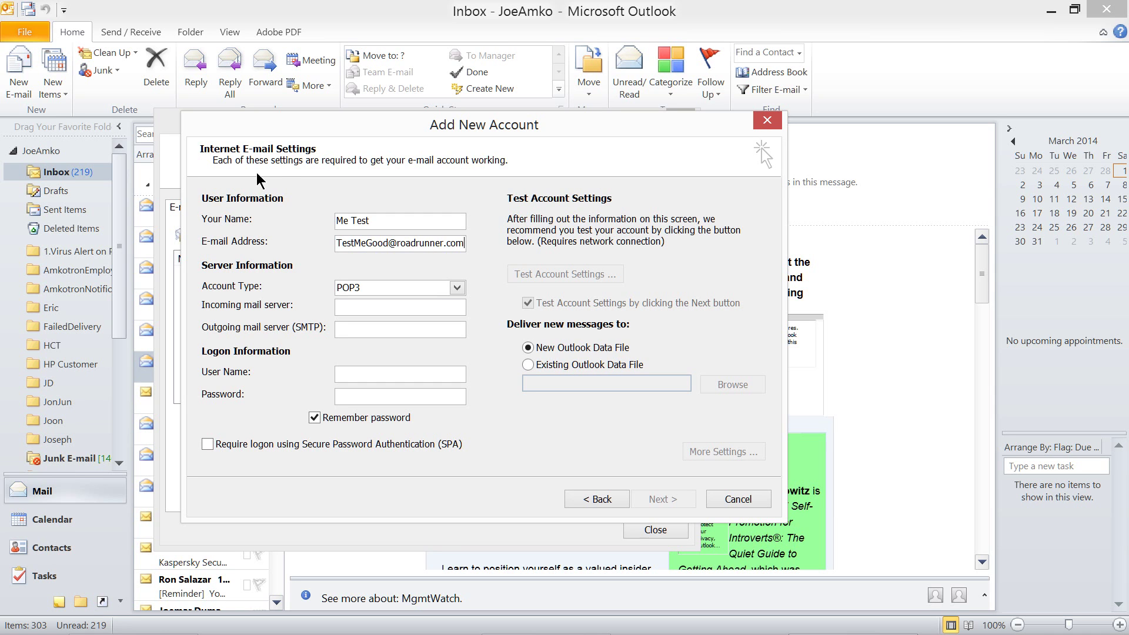
Set the incoming mail server to pop-server.socal.rr.com, keeping the POP3 account type
key(Tab)
key(Tab)
text(pop-server.socal.rr.com)
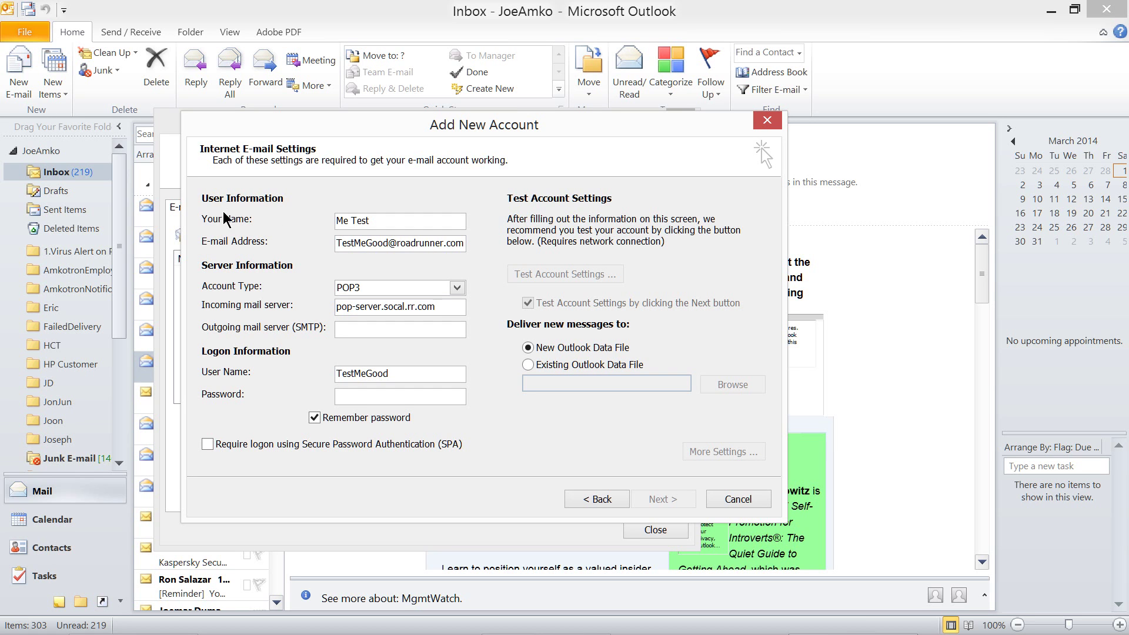
Set the outgoing mail server (SMTP) to smtp-server.socal.rr.com in the server information
key(shift+Home)
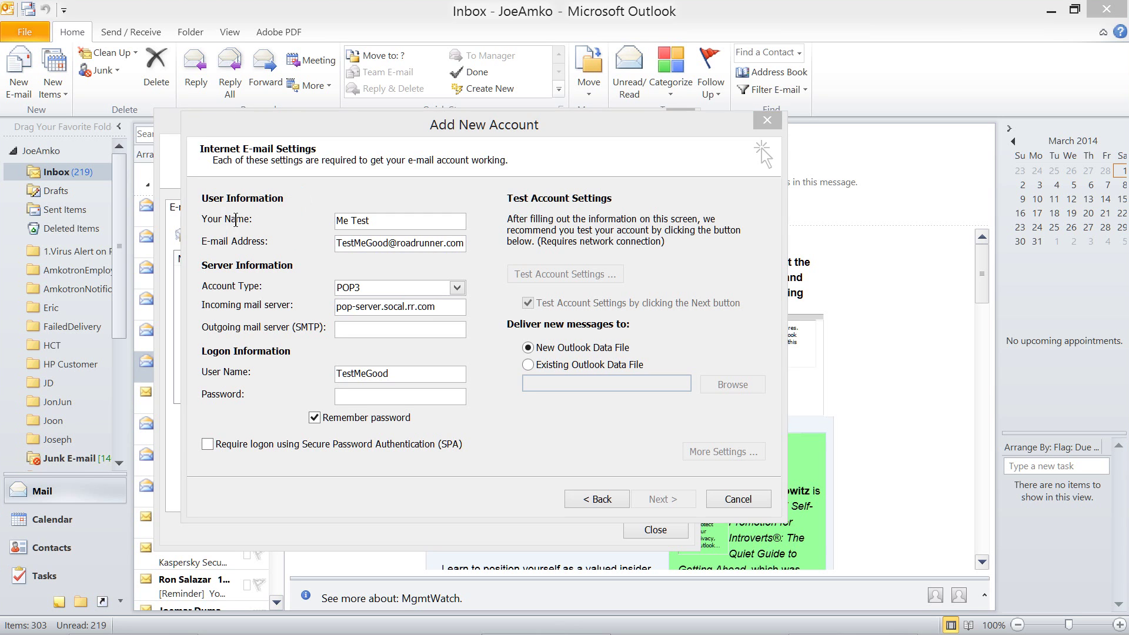
text(smtp-server.socal.rr.com)
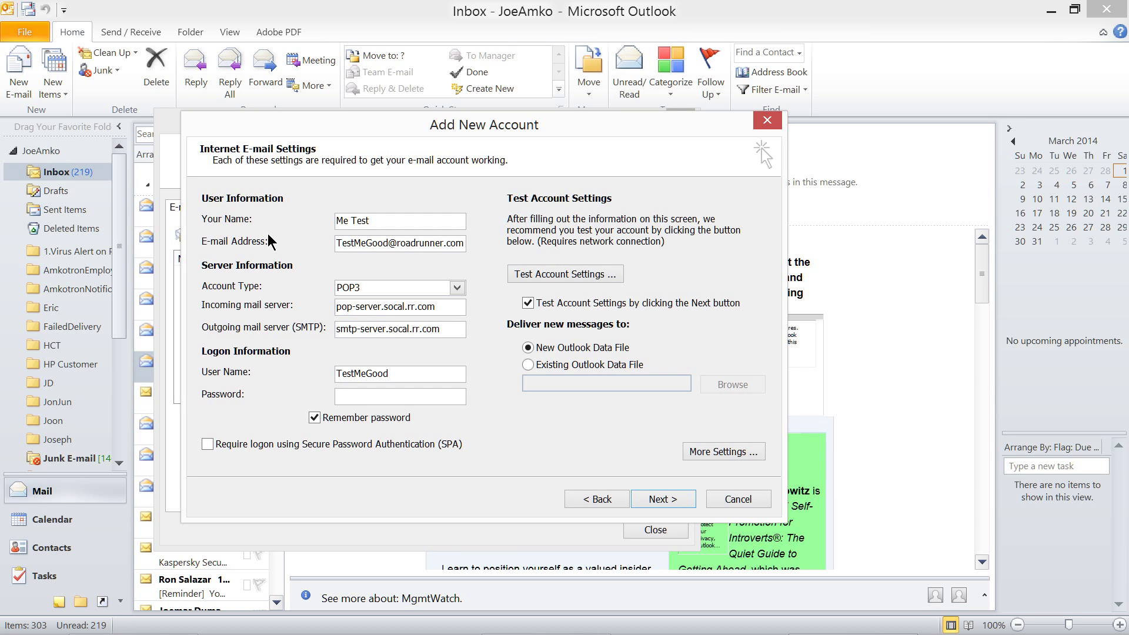
Replace the logon user name with the account's full e-mail address
key(alt+Tab)
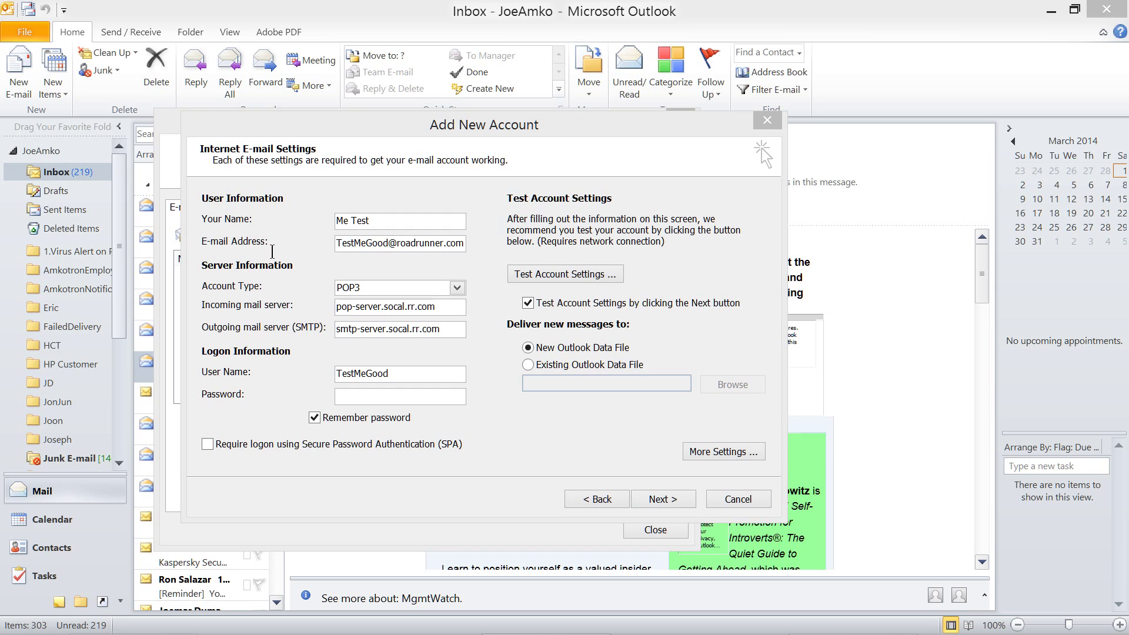
click(272, 250)
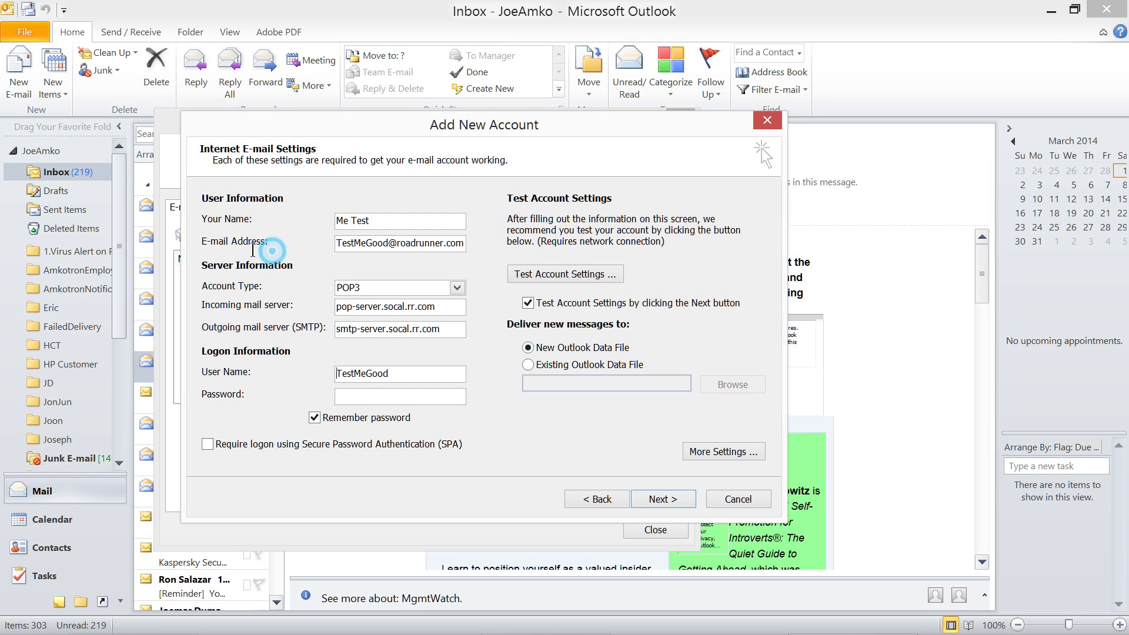
drag(267, 247, 235, 251)
key(shift+Left)
key(shift+Left)
key(shift+Left)
key(shift+Left)
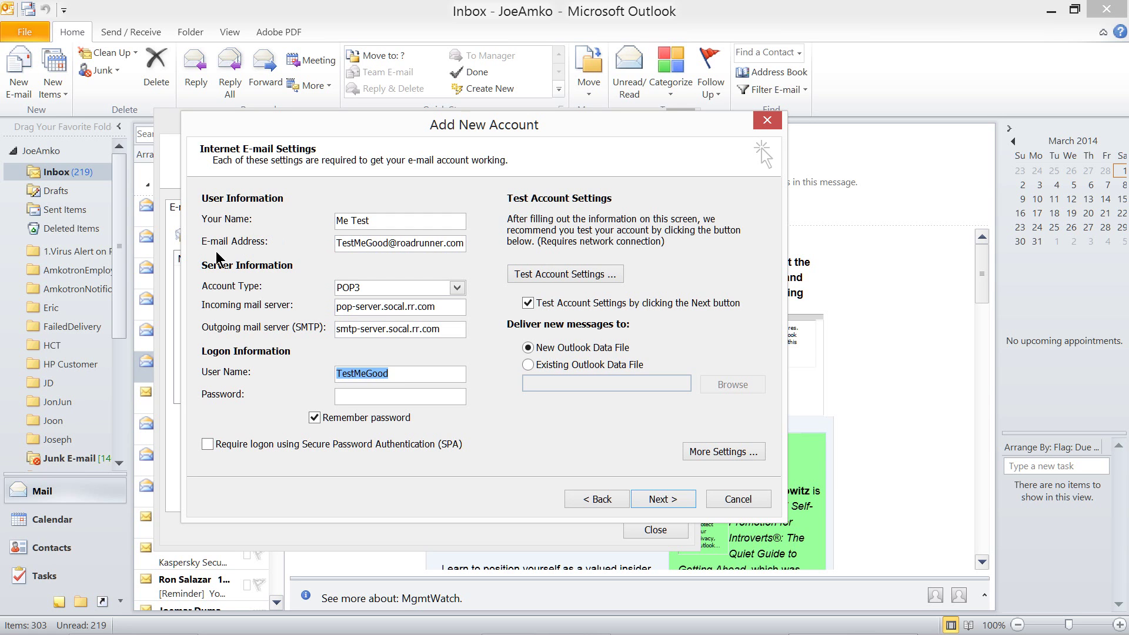
key(ctrl+v)
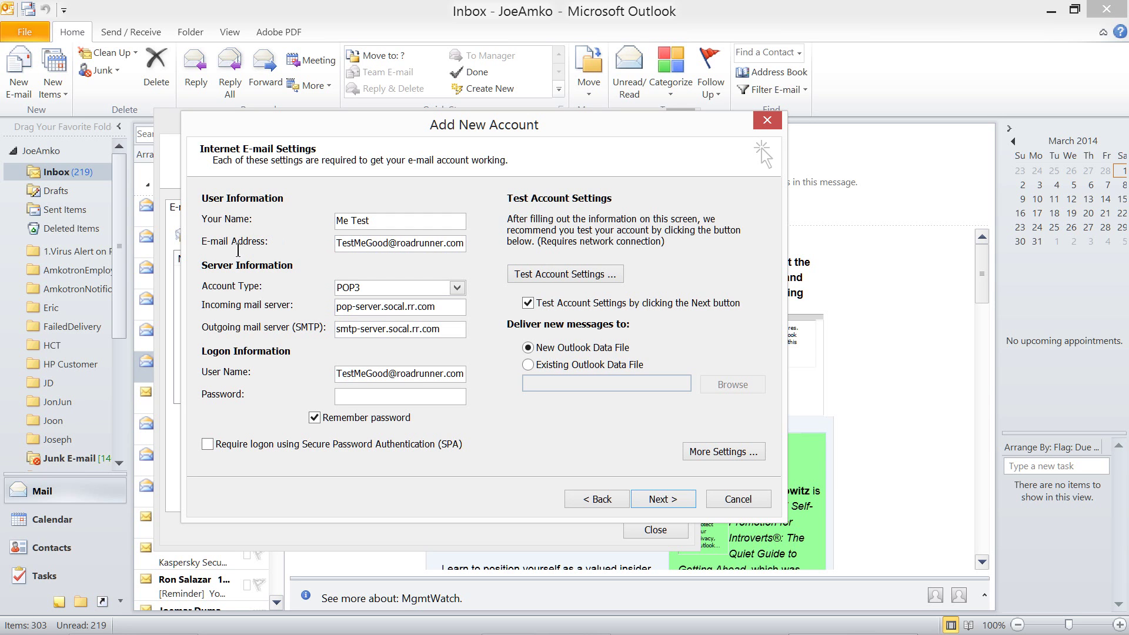
Enter the account password in the logon information
key(Tab)
text(*********)
click(528, 364)
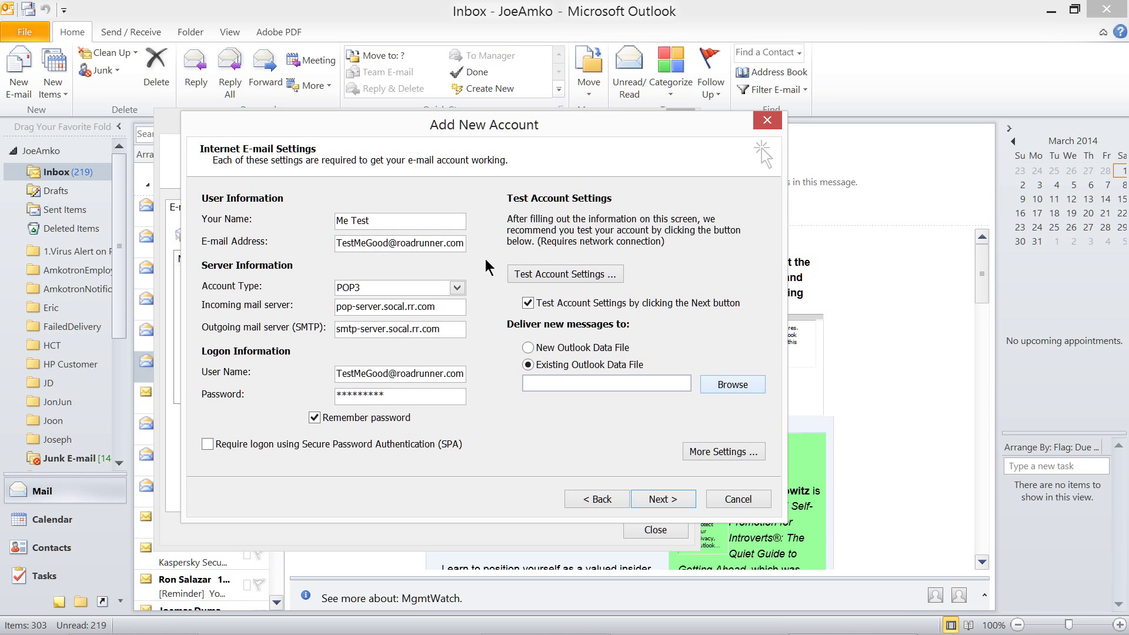
click(733, 384)
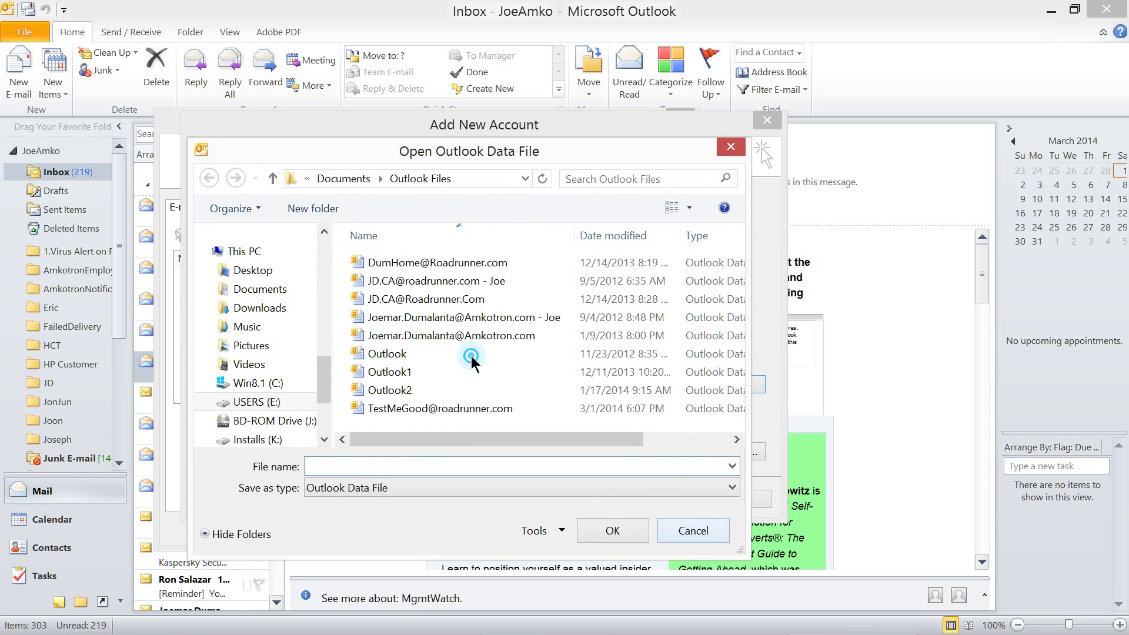
key(Escape)
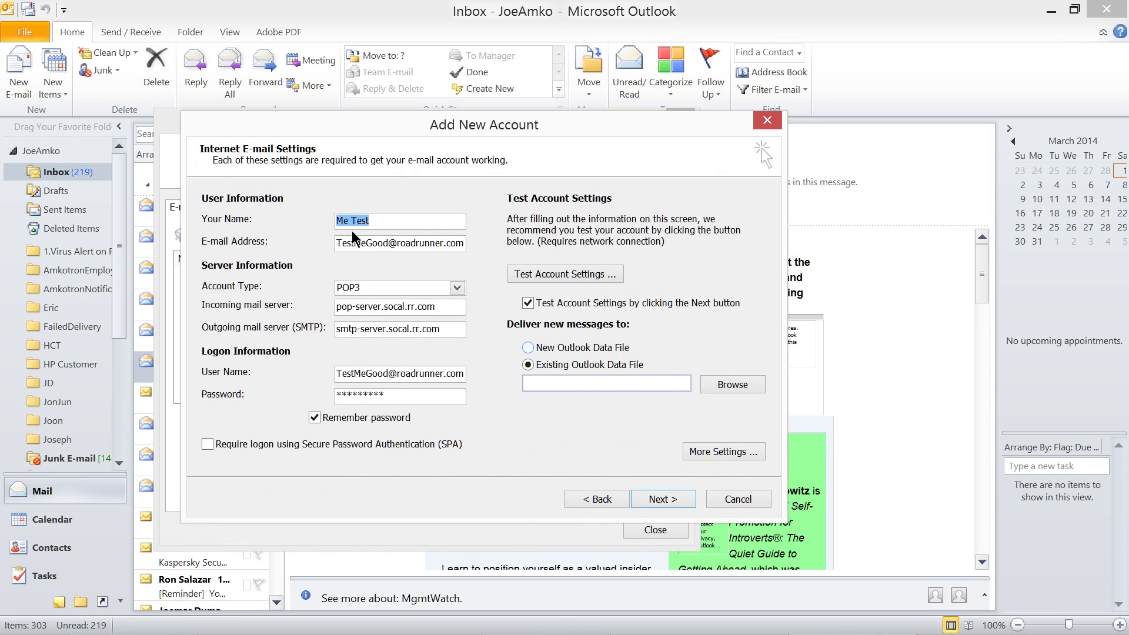
click(528, 348)
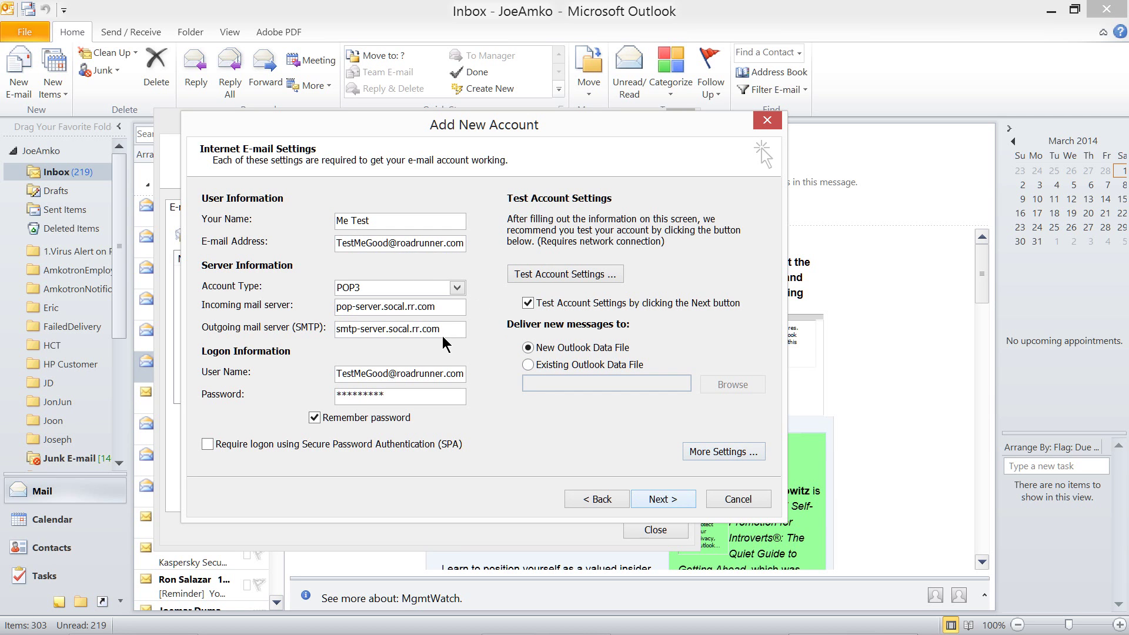
Open the new account's additional Internet e-mail settings and go through the general, outgoing server and connection options to the advanced ones
key(alt+m)
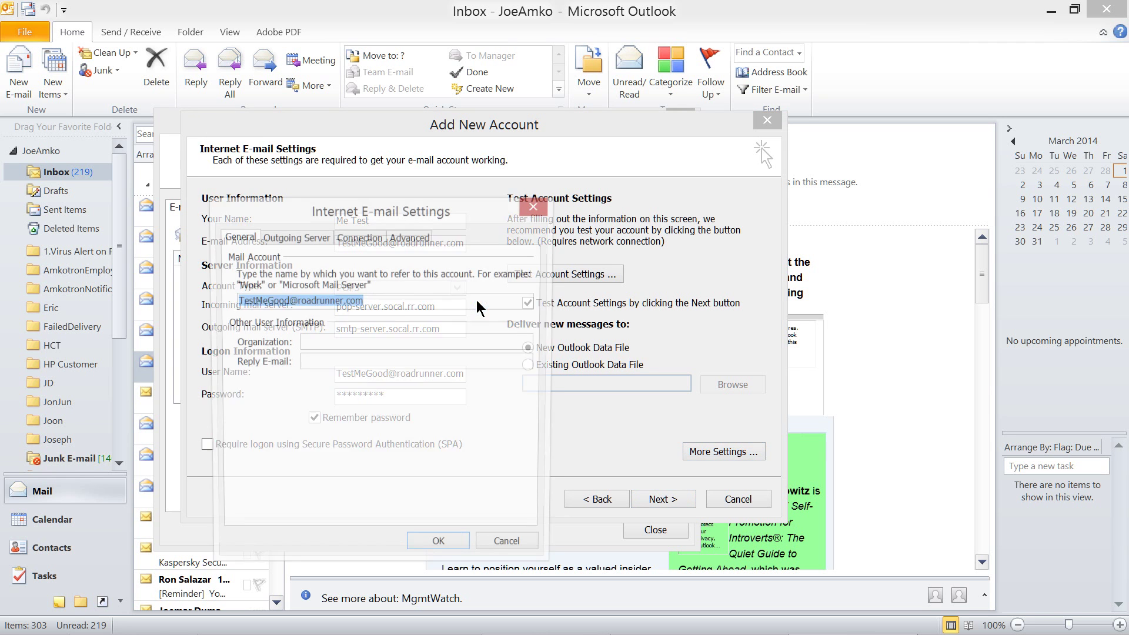
click(283, 122)
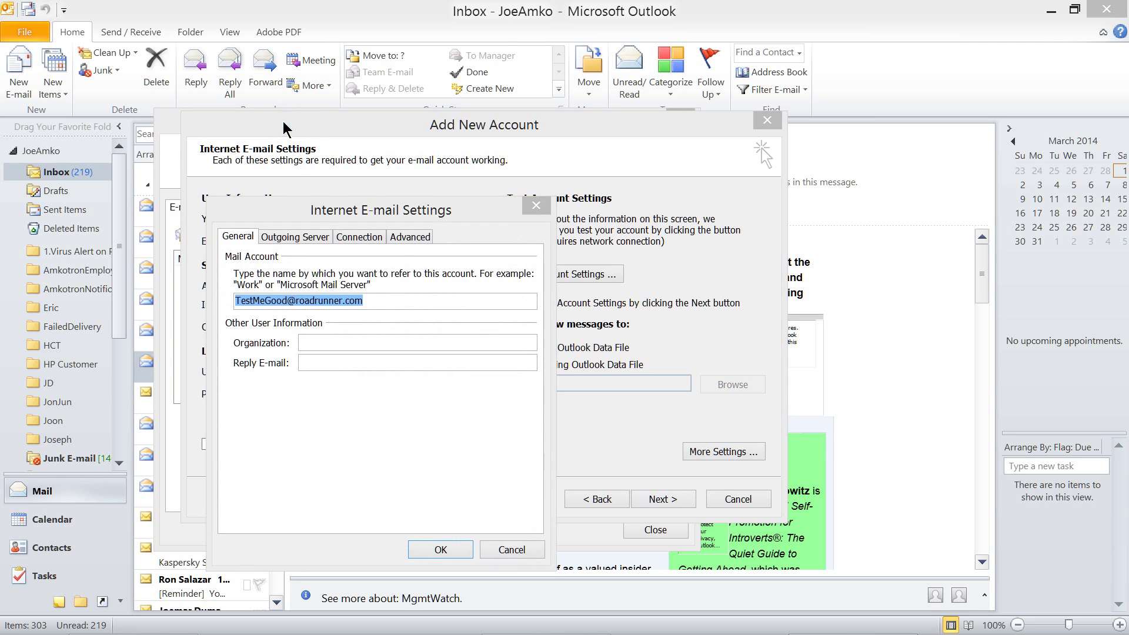
drag(287, 144, 329, 125)
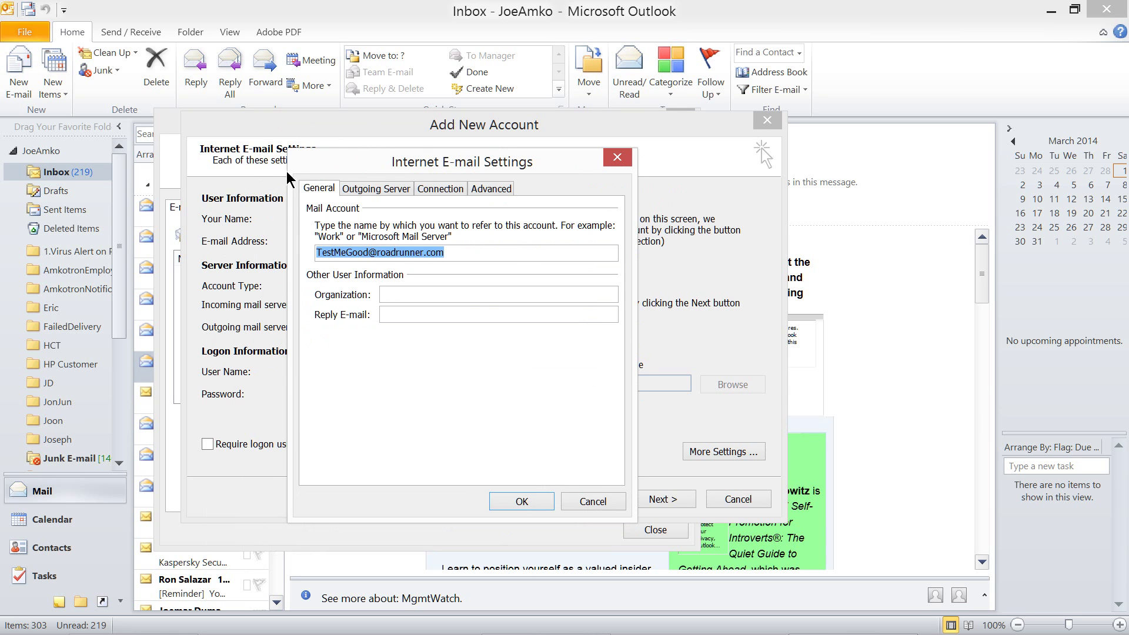
key(ctrl+Tab)
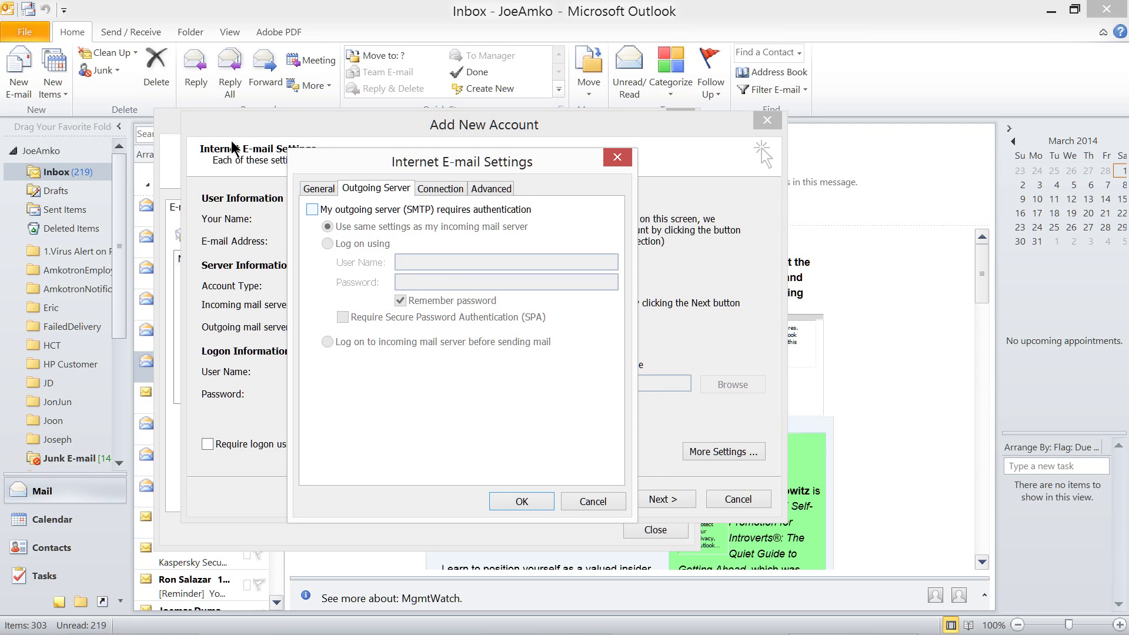
key(ctrl+Tab)
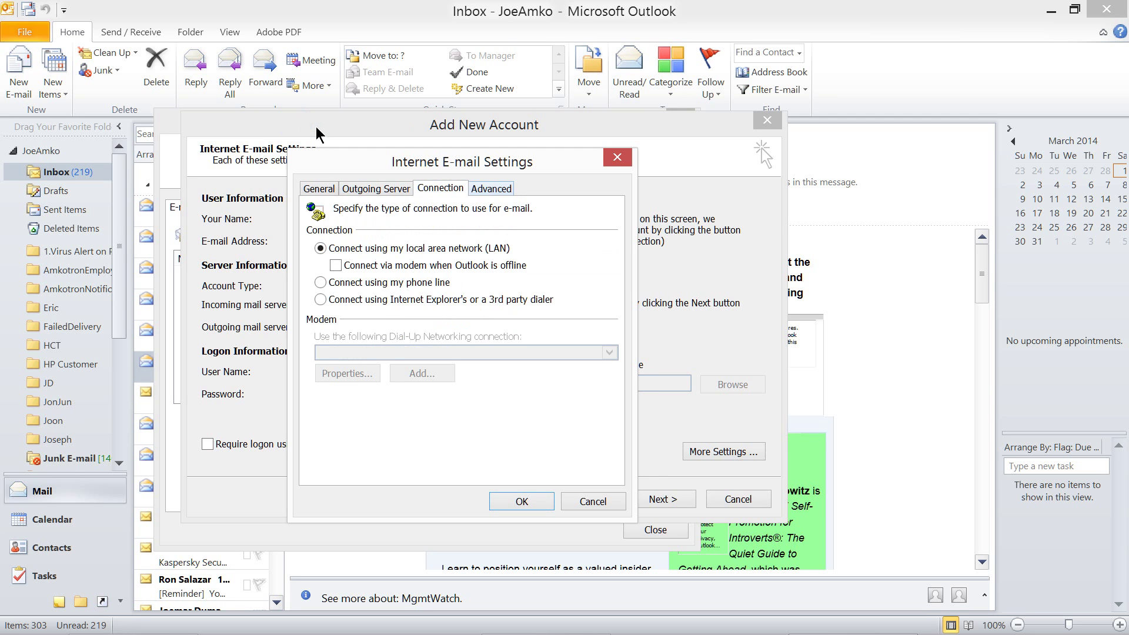
key(ctrl+Tab)
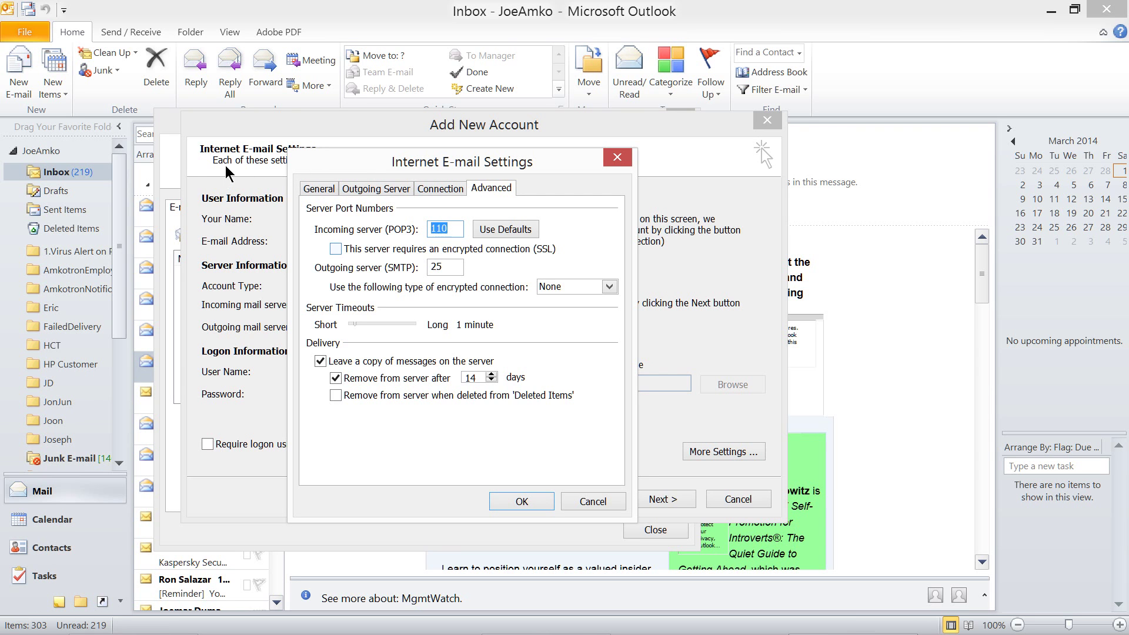
click(335, 249)
click(334, 247)
click(610, 287)
key(Down)
key(Down)
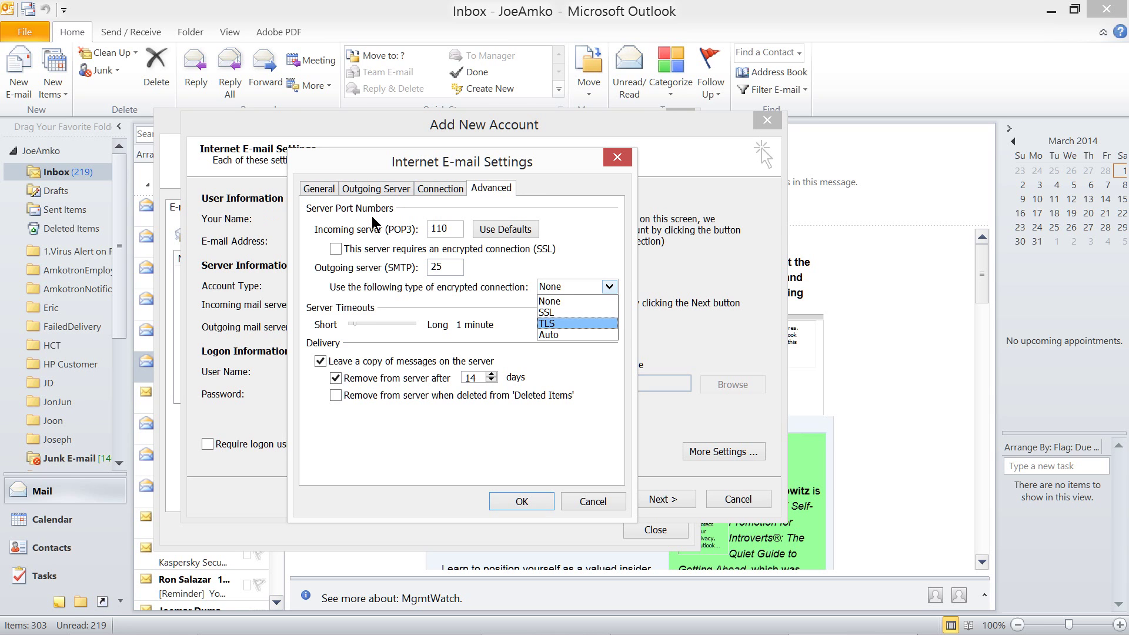
key(Return)
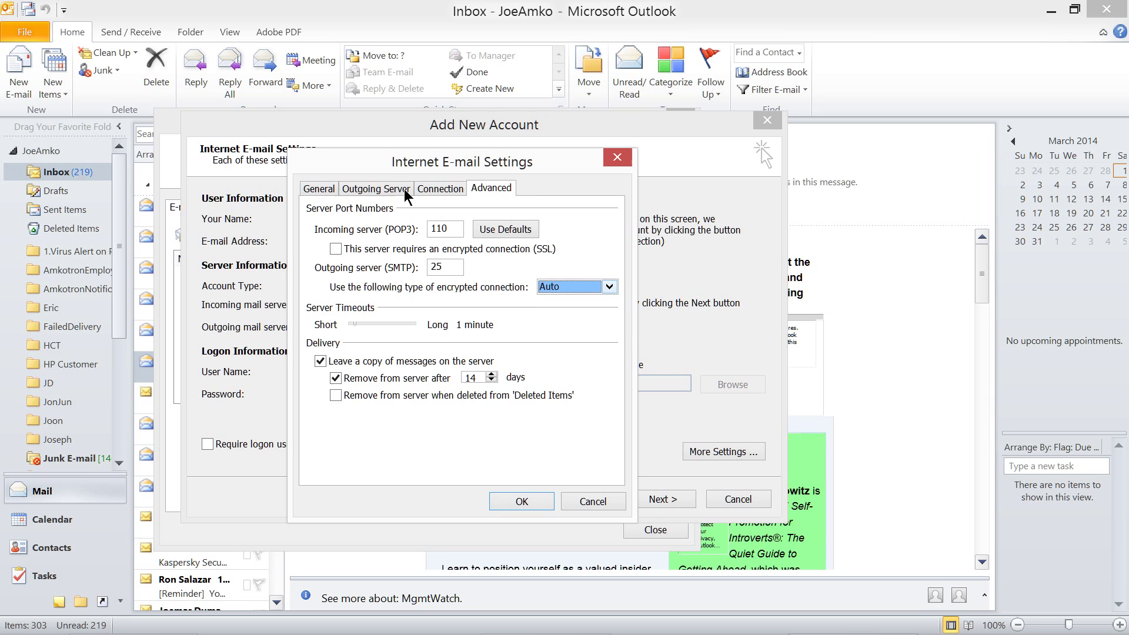
key(alt+Down)
key(Up)
key(Up)
key(Up)
key(Return)
Set messages left on the server to be removed after 10 days and save the additional settings
drag(320, 168, 300, 50)
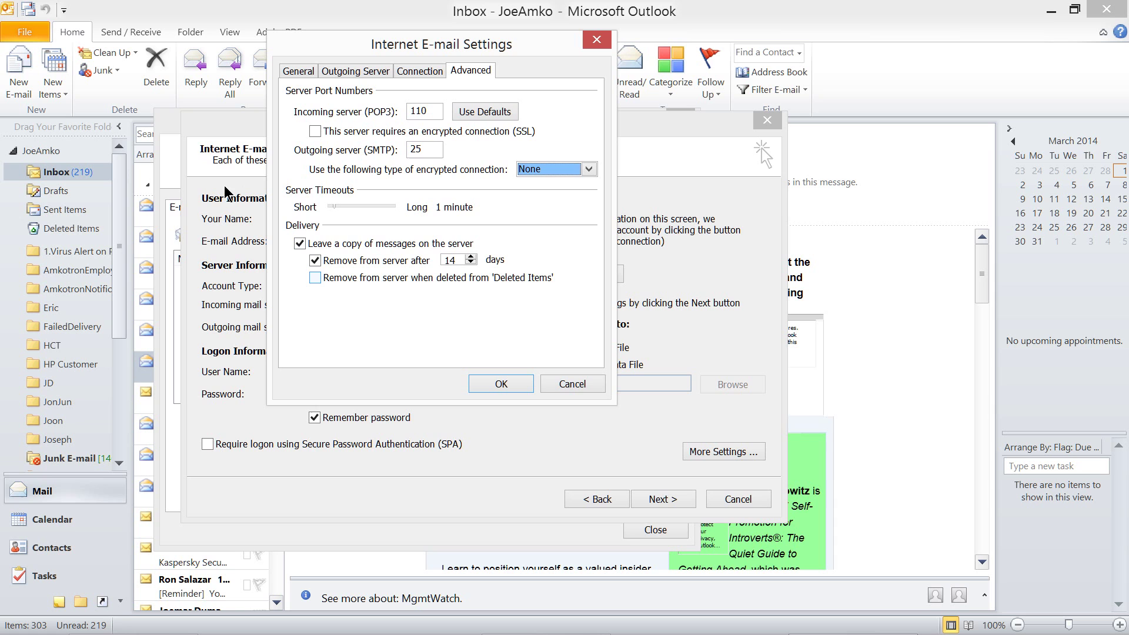
click(211, 173)
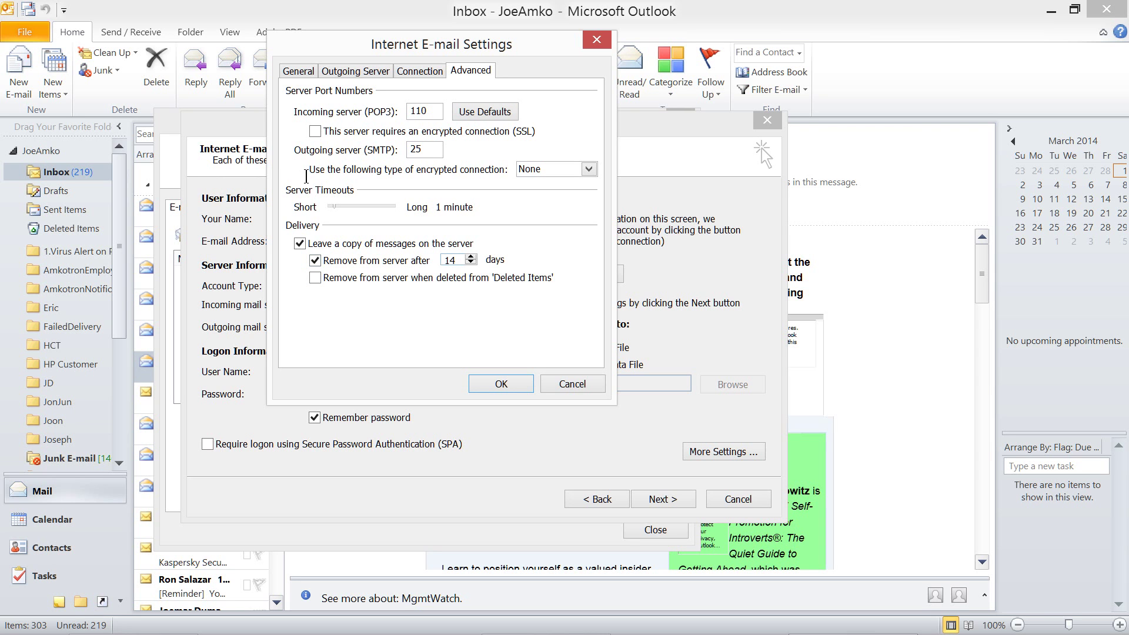
click(315, 261)
drag(315, 35, 388, 60)
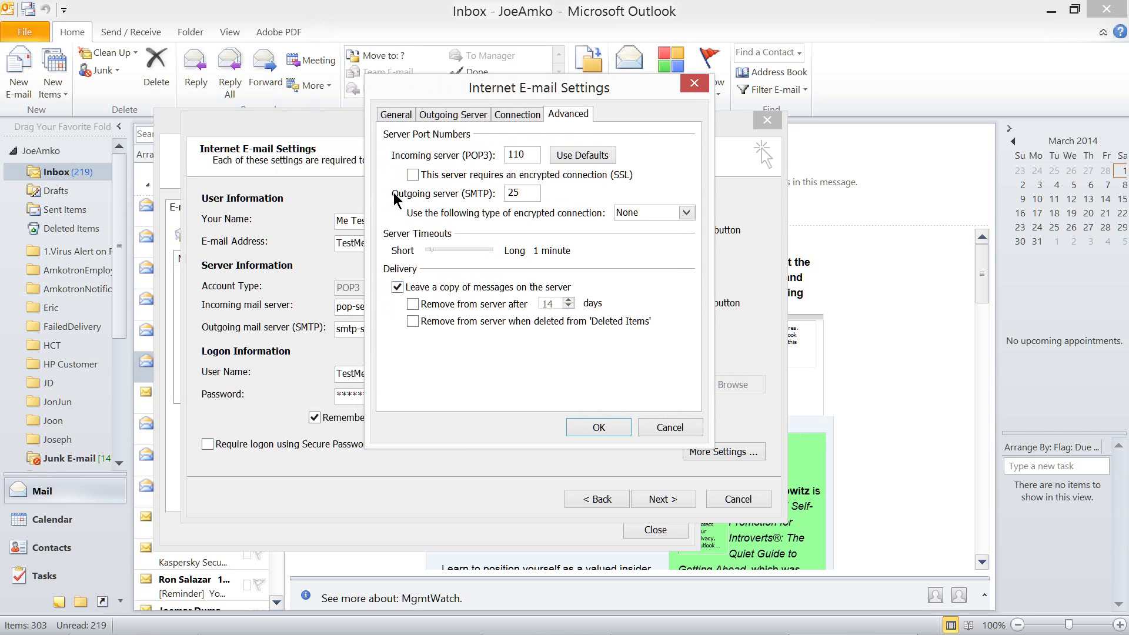
drag(395, 82, 258, 82)
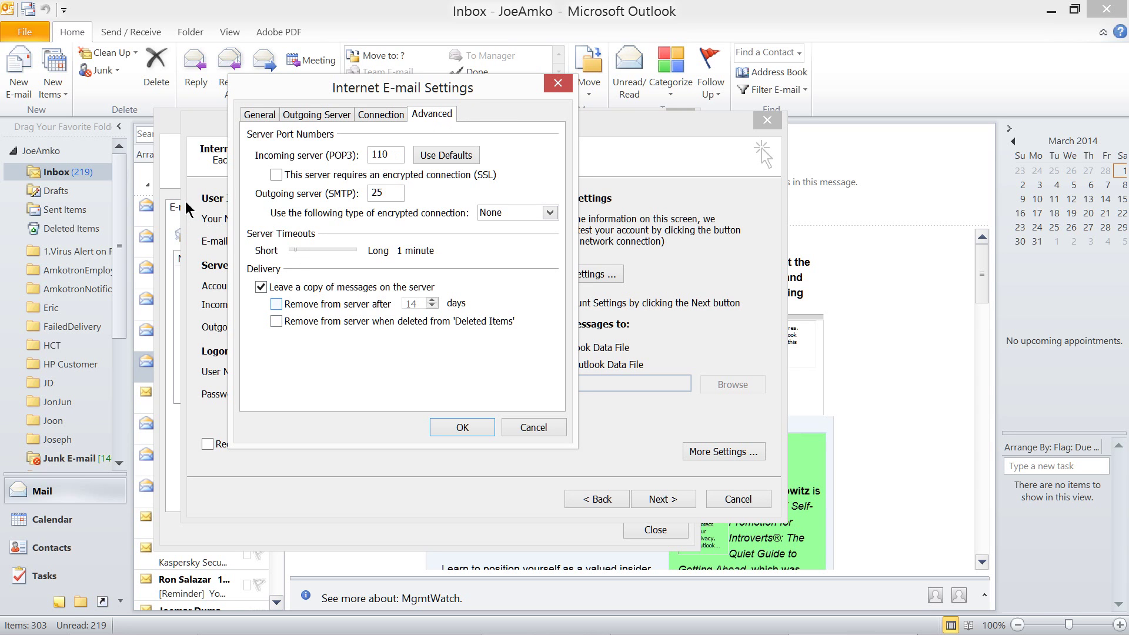
click(276, 304)
key(Tab)
text(10)
key(Return)
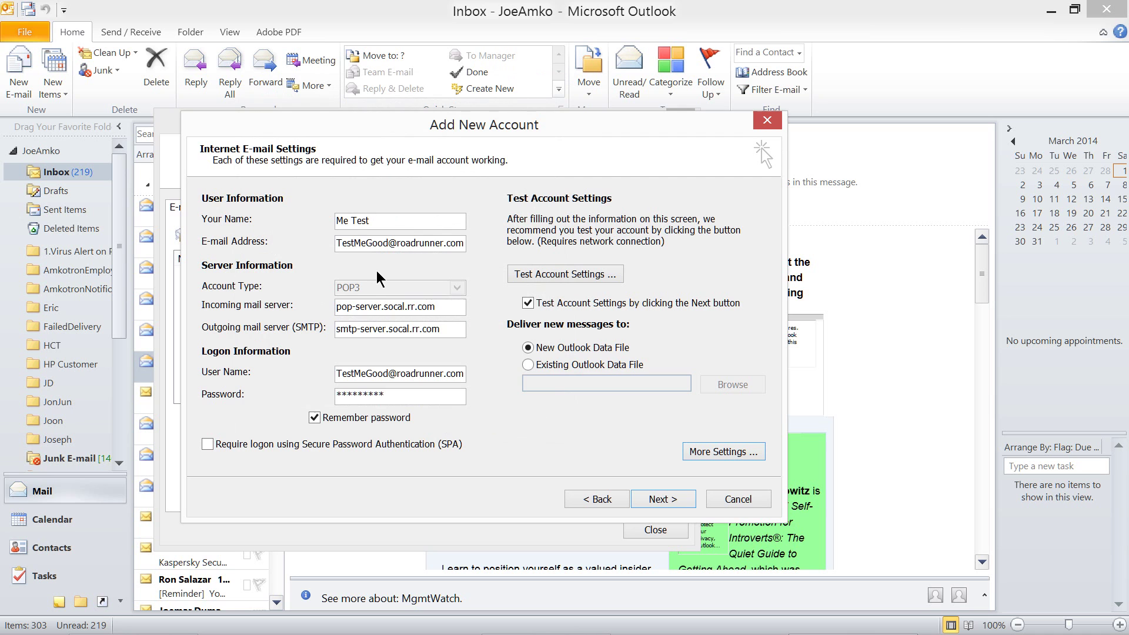
Test the account settings and dismiss the test results
key(F10)
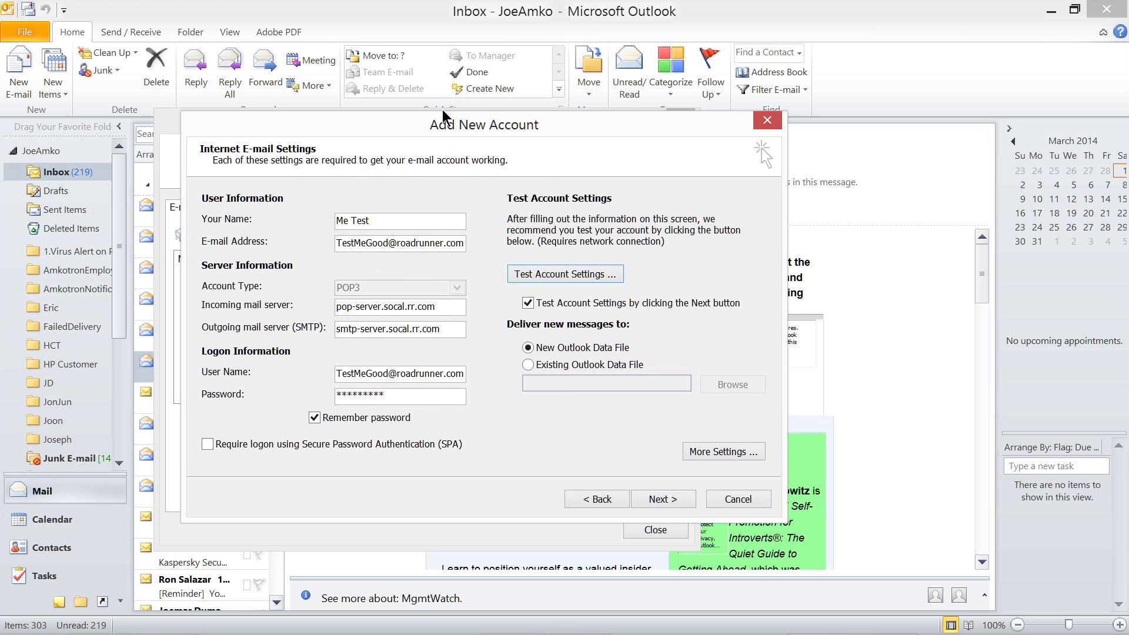
drag(437, 87, 414, 87)
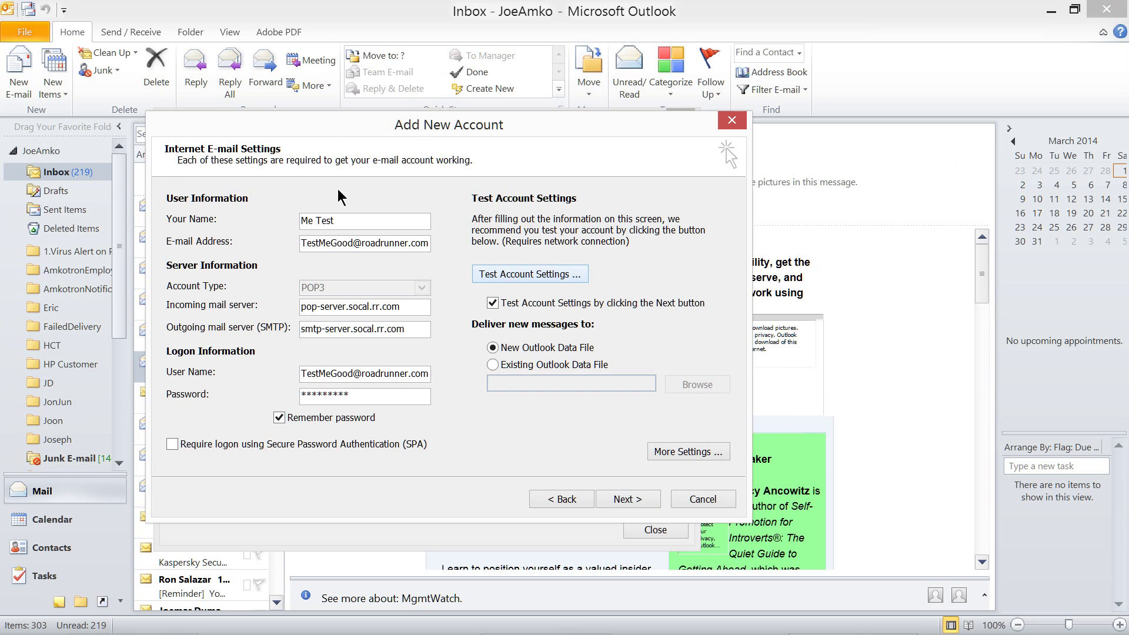
click(505, 273)
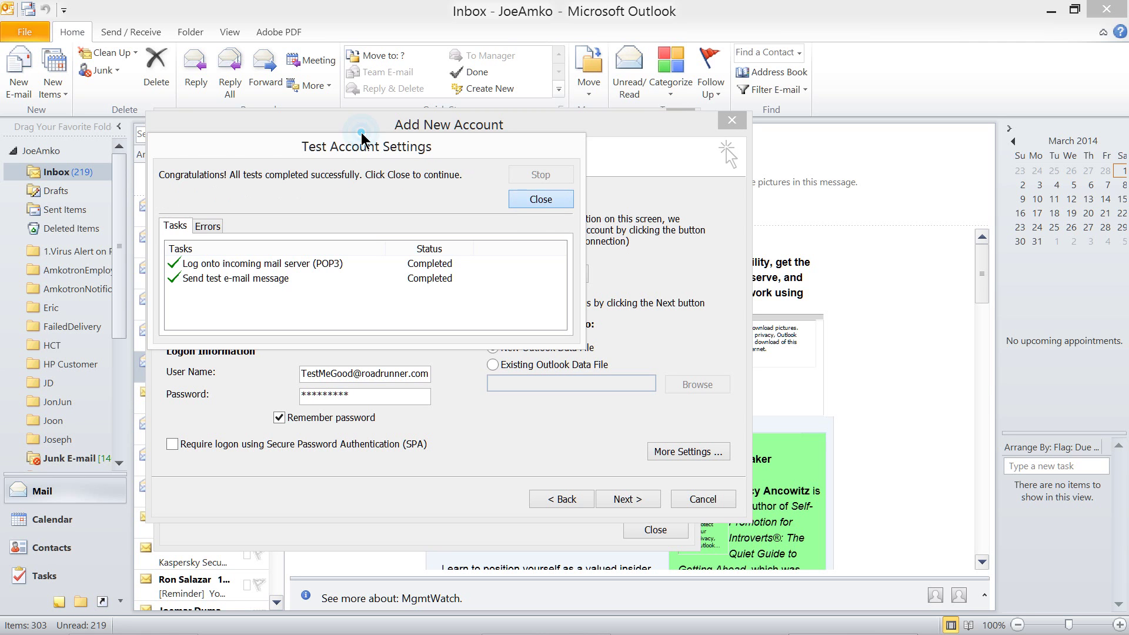
key(Return)
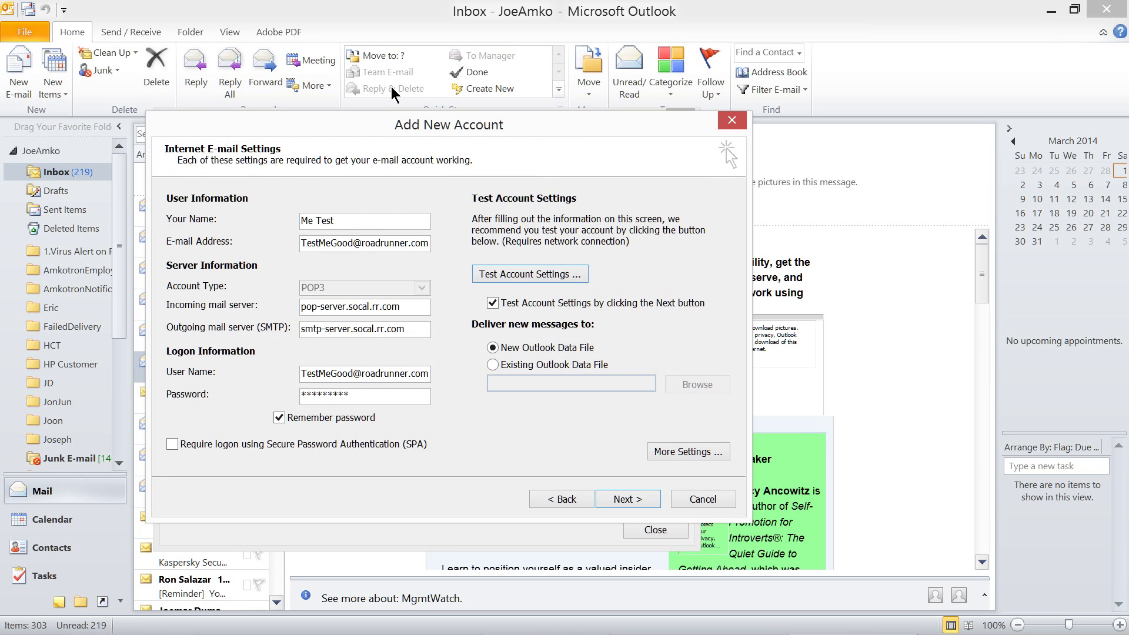
Turn off the automatic account settings test, finish adding the account, and close the account settings
drag(373, 129, 427, 110)
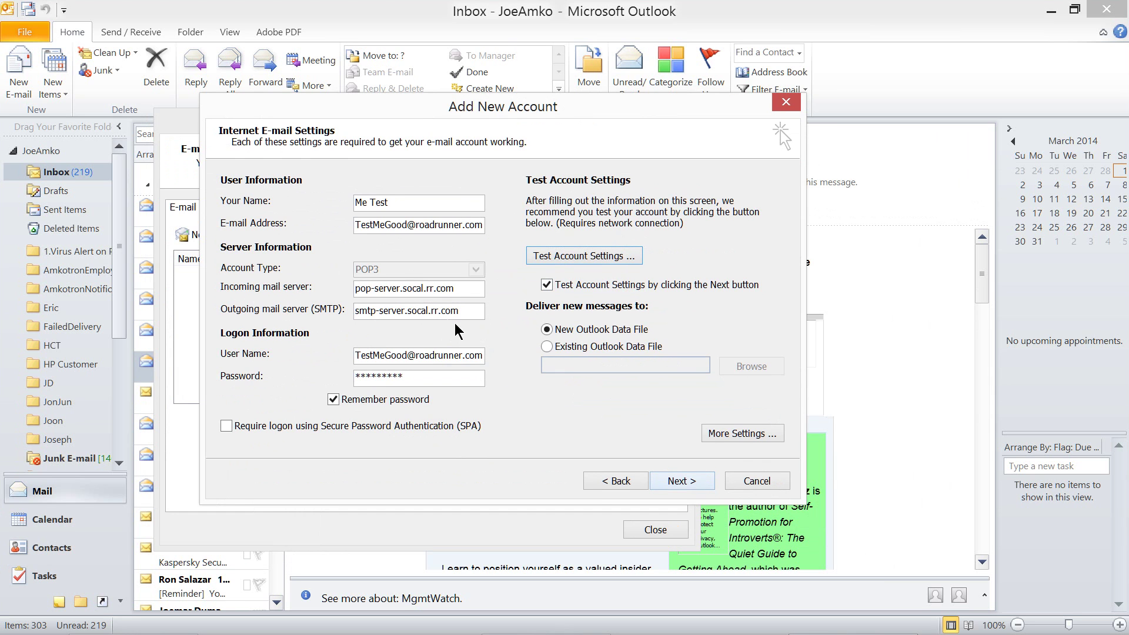
click(546, 285)
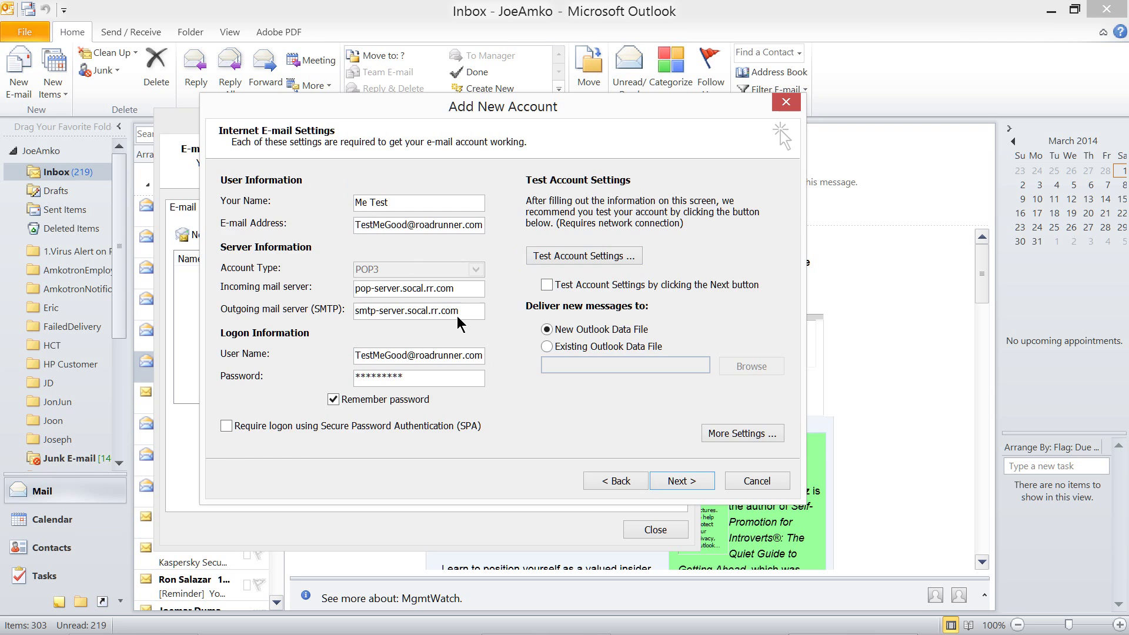
key(Return)
key(Return)
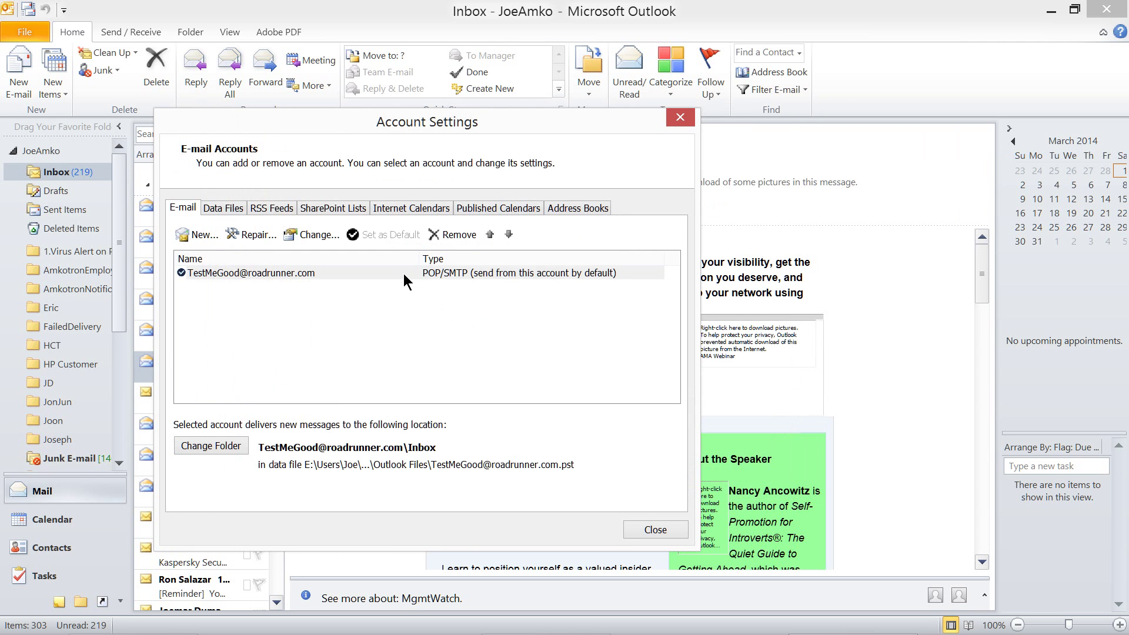
click(660, 528)
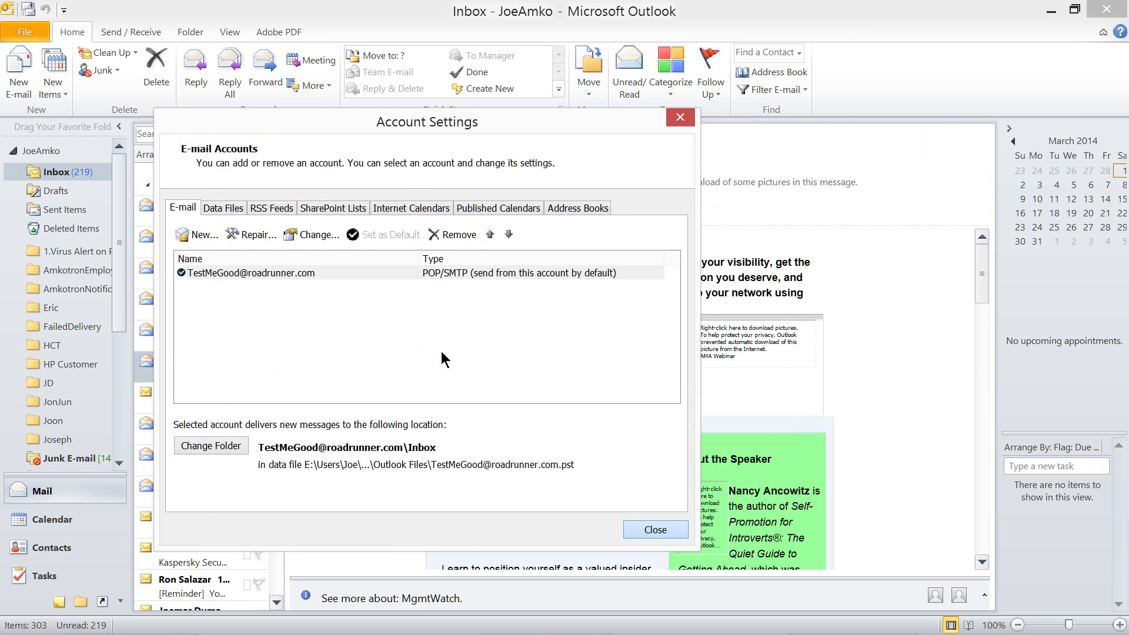
Start a new blank e-mail message and reposition its window
click(17, 60)
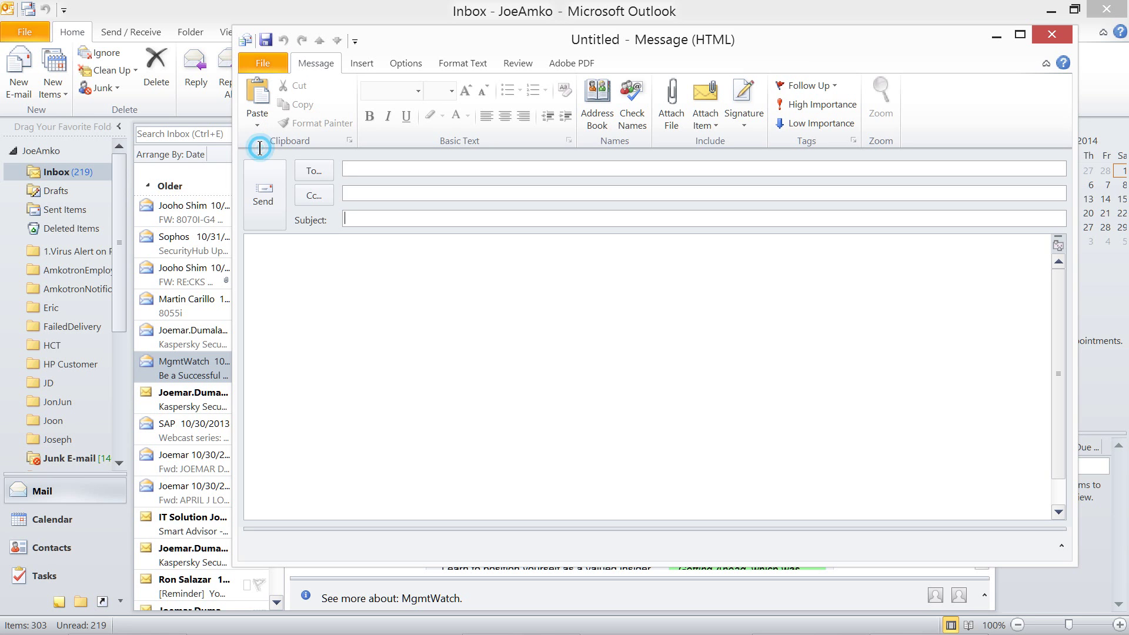
drag(480, 30, 388, 50)
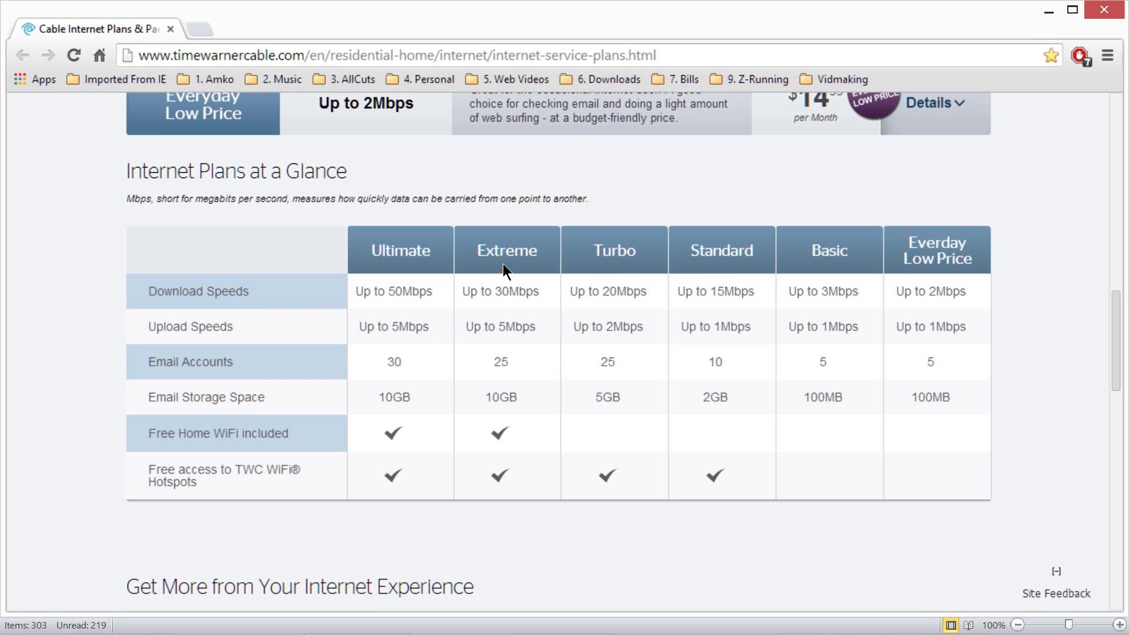
Examine the Turbo plan's number of e-mail accounts and e-mail storage space in the provider's Internet Plans at a Glance table
double_click(467, 169)
double_click(481, 238)
double_click(614, 250)
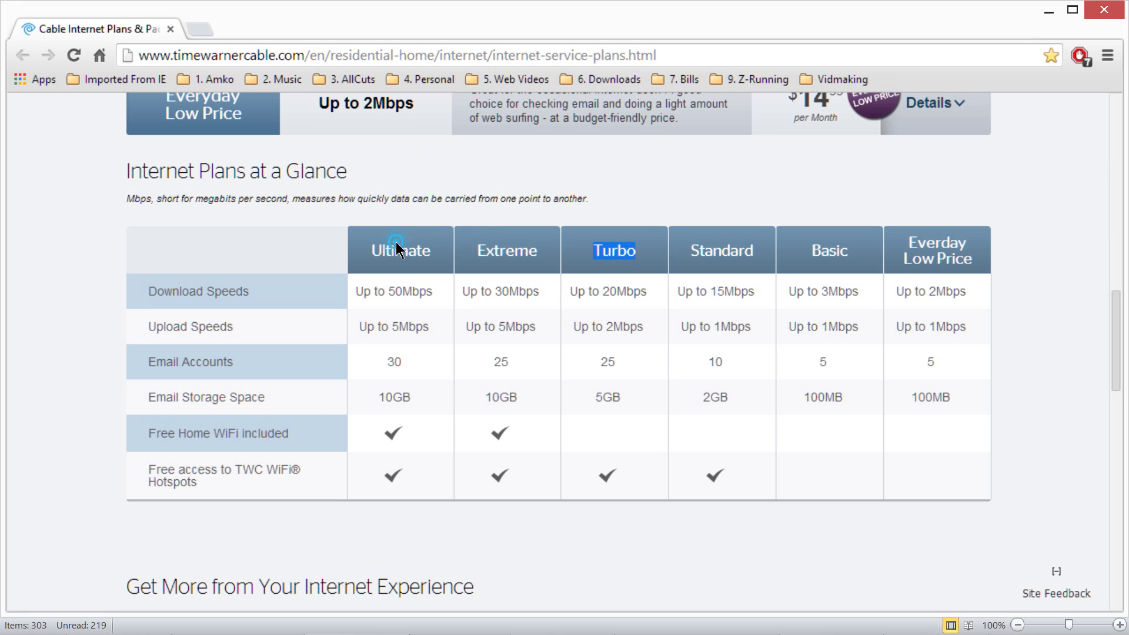
double_click(608, 361)
double_click(607, 397)
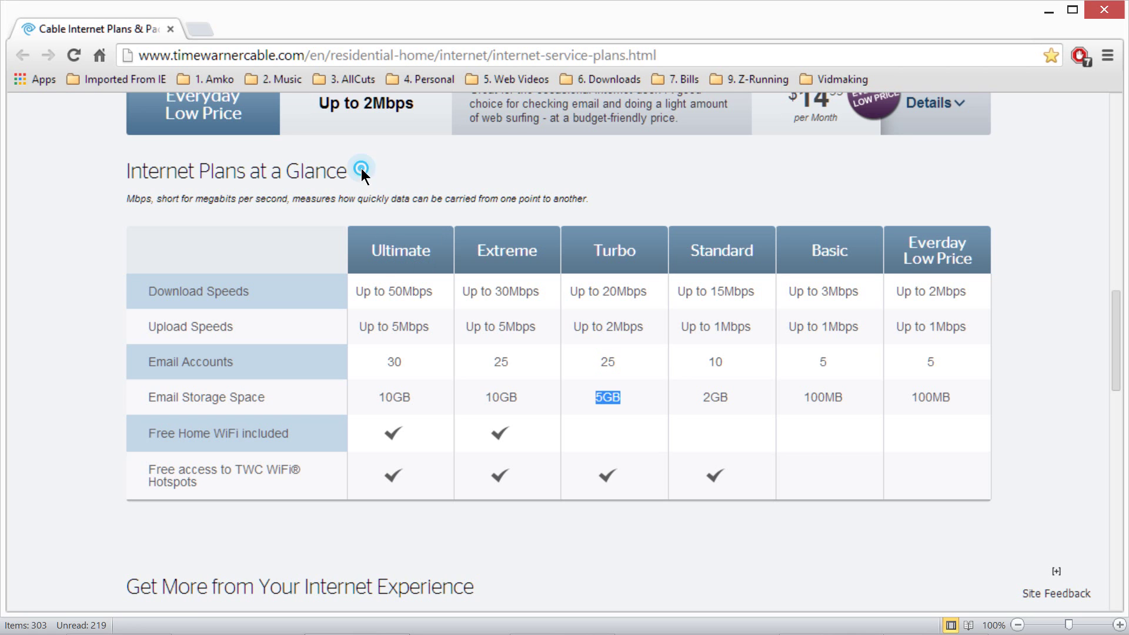
Examine the number of e-mail accounts and the e-mail storage space of the Extreme and Ultimate plans in the plan comparison table
double_click(507, 250)
double_click(500, 362)
double_click(500, 396)
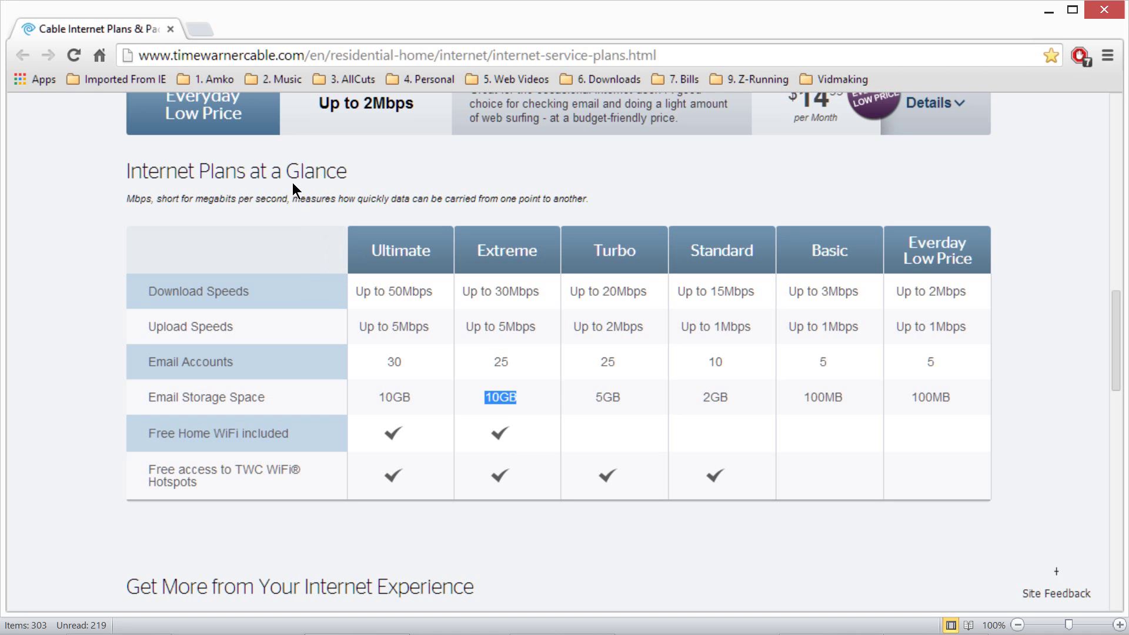
drag(436, 254, 371, 250)
mouse_move(385, 362)
mouse_down()
mouse_move(406, 362)
mouse_move(377, 397)
mouse_up()
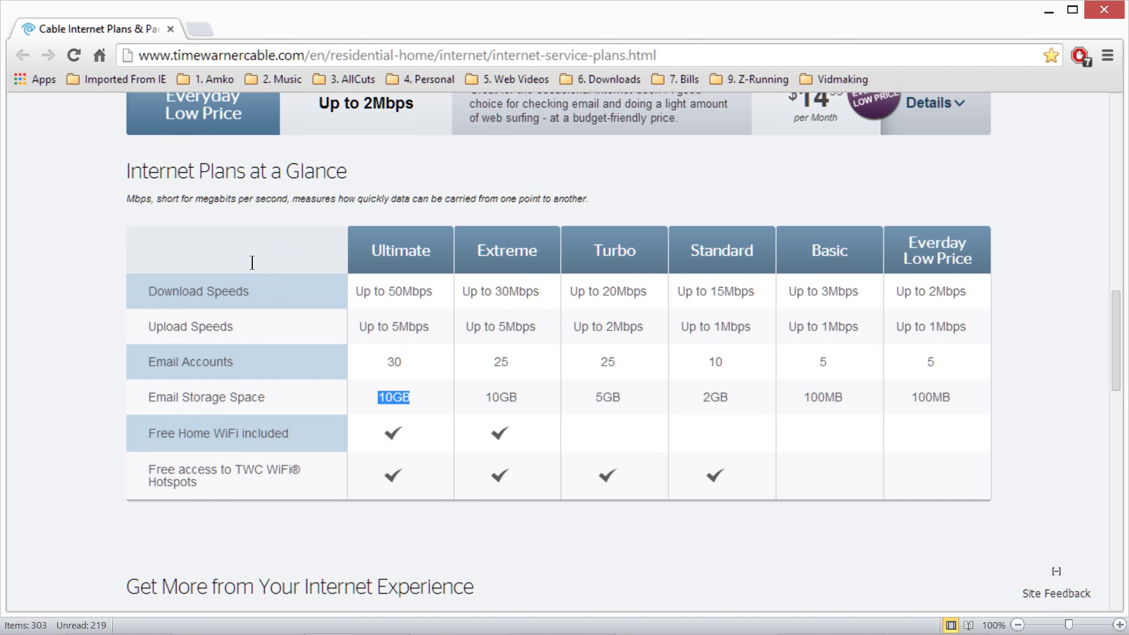
Switch to Outlook and look through the older inbox messages one by one, up to the Sophos SecurityHub update
key(alt+Tab)
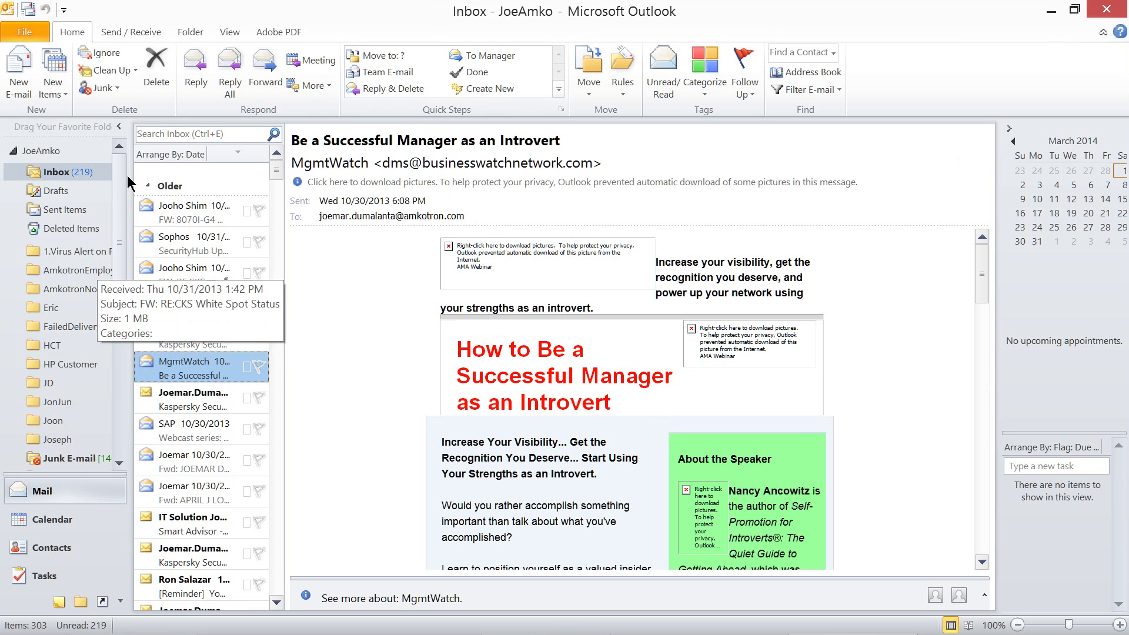
click(126, 218)
click(139, 256)
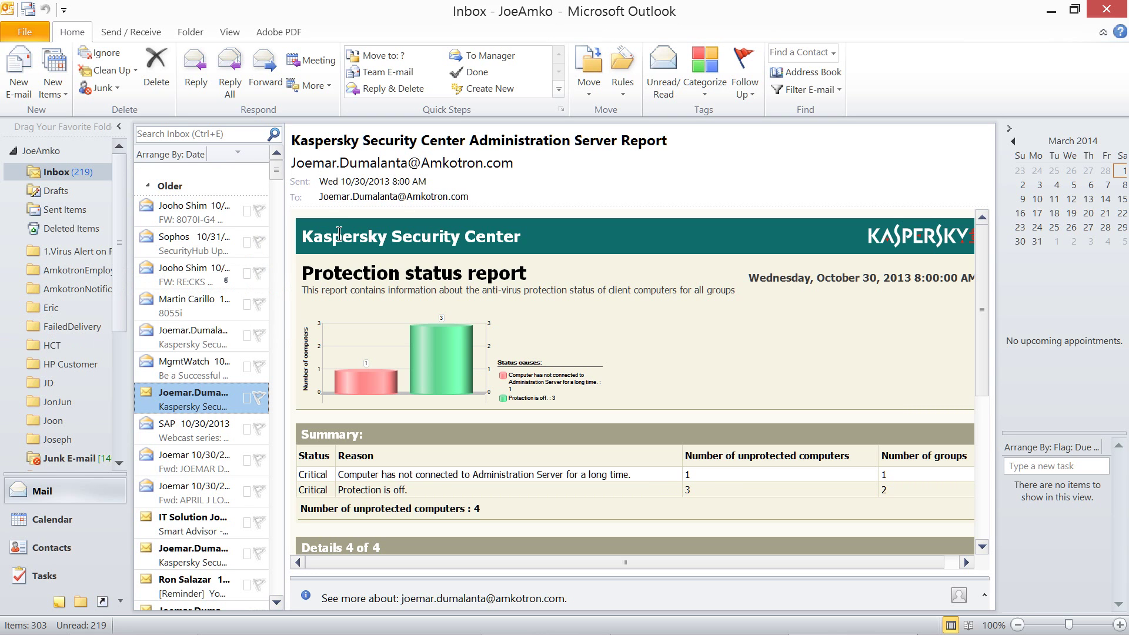
click(114, 226)
click(125, 250)
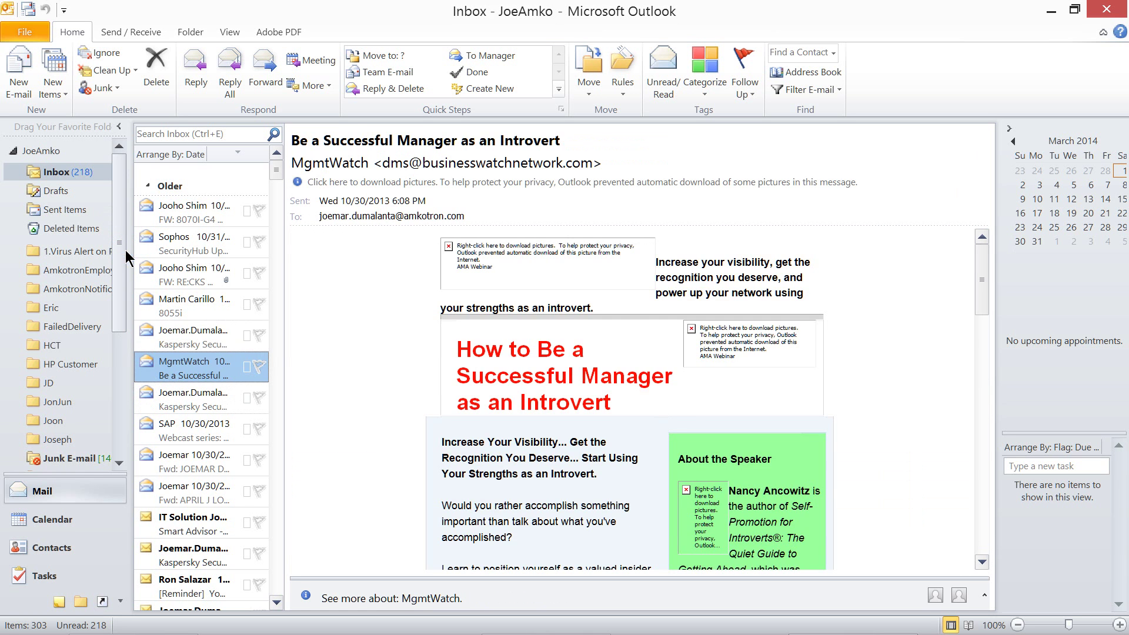
key(Up)
key(Up)
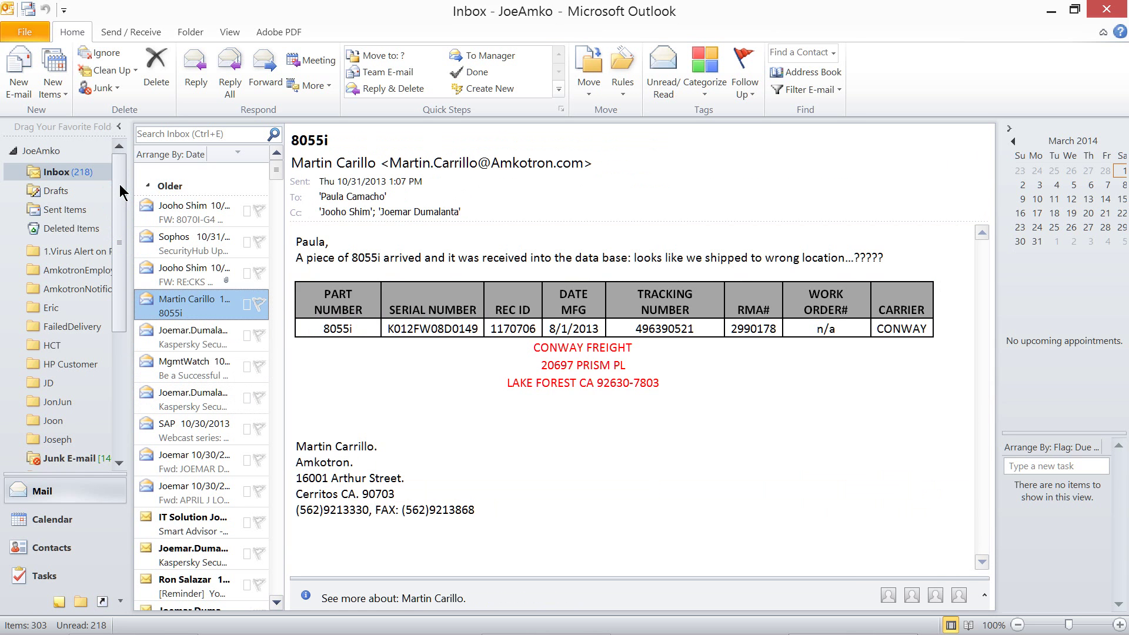
key(Up)
key(Up)
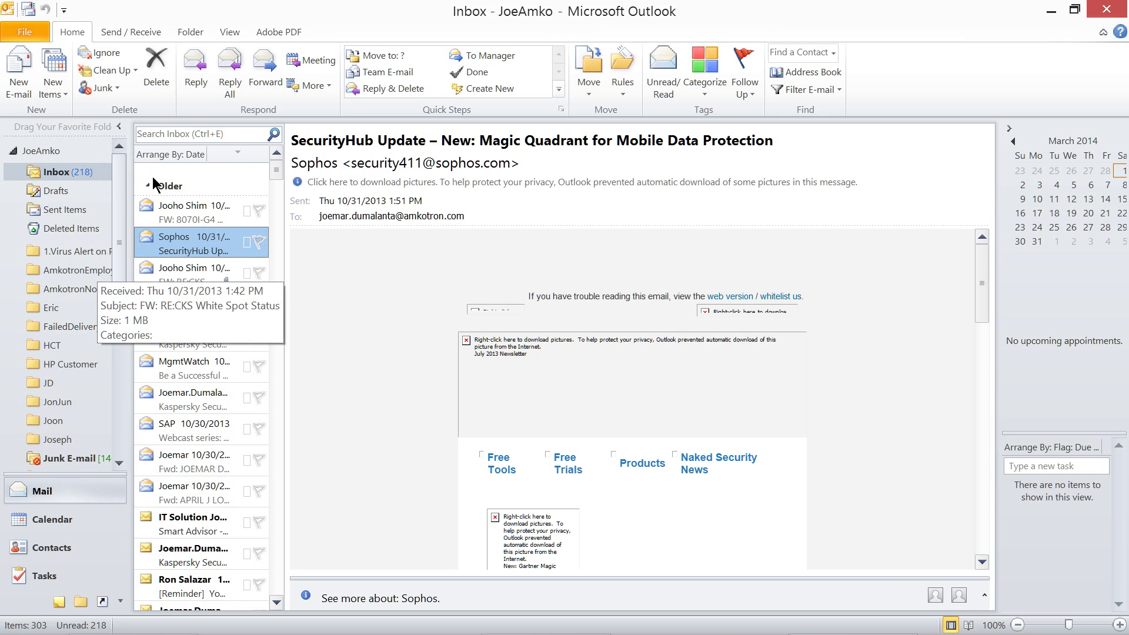
Switch to the Master Video Board note in Notepad and bring its "Thank you" text into view
key(alt+Tab)
drag(52, 266, 491, 249)
click(477, 277)
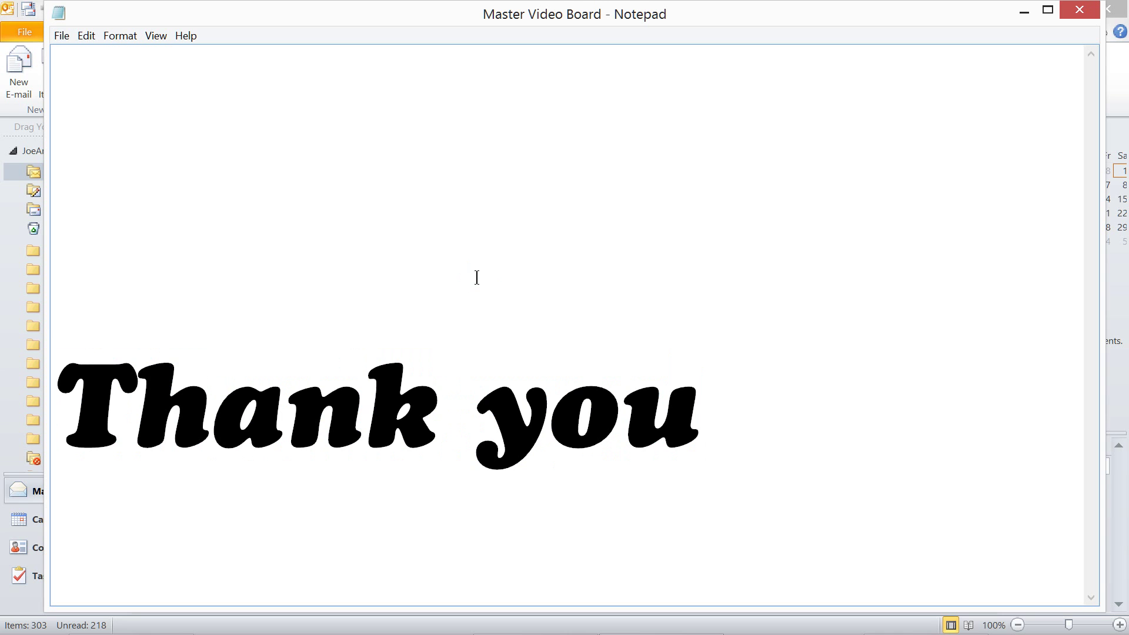